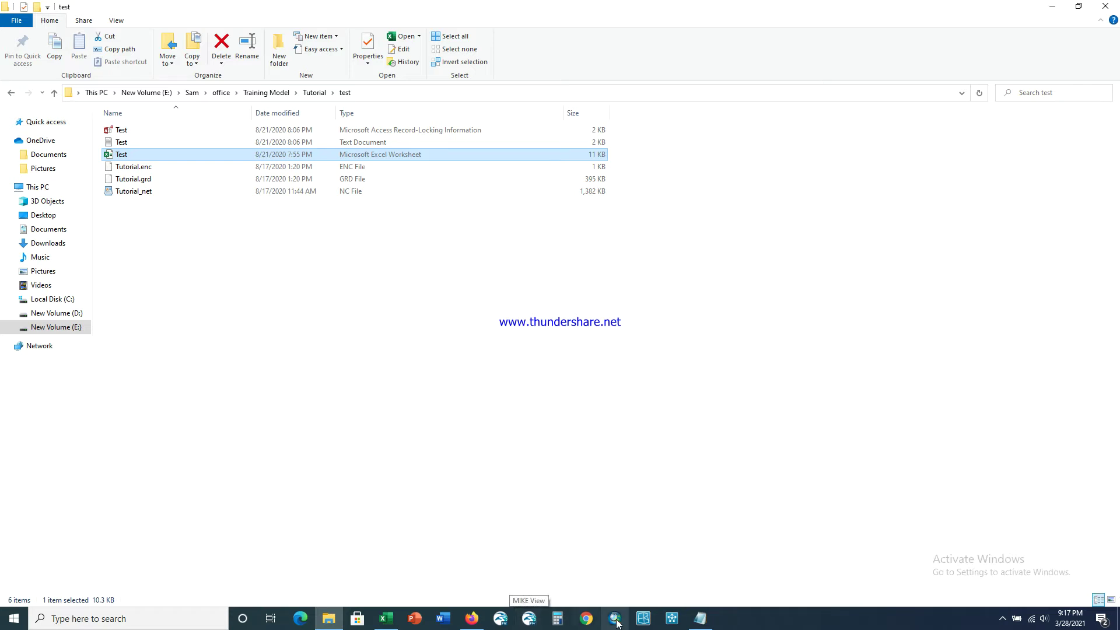
Bring the Test workbook forward and inspect the coordinate pairs in columns A and B
mouse_move(699, 624)
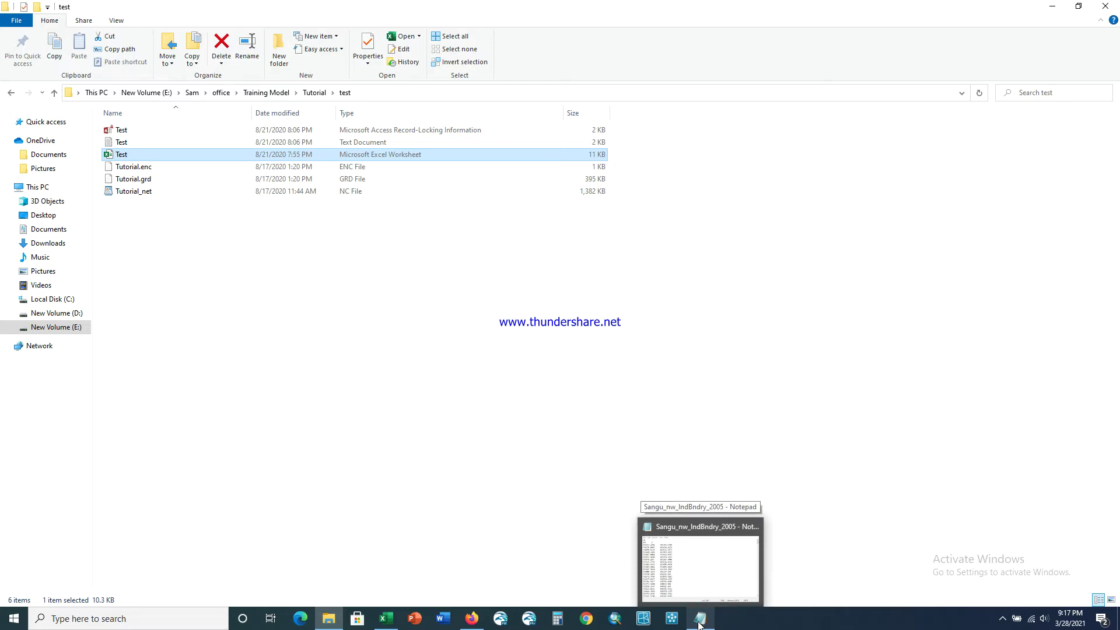
left_click(393, 623)
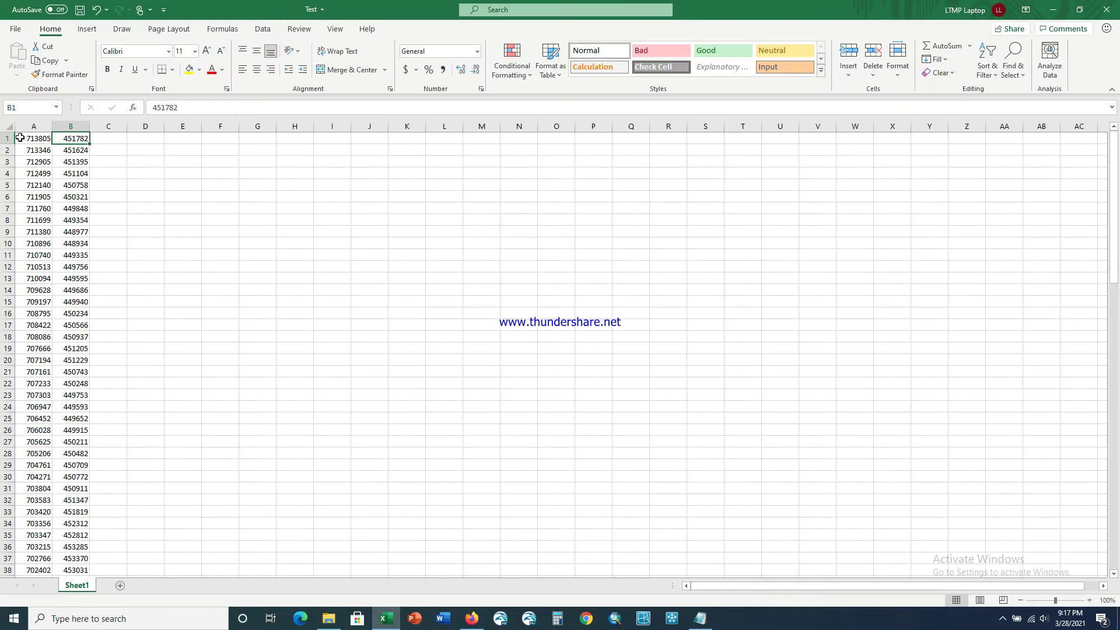
left_click_drag(20, 137, 79, 353)
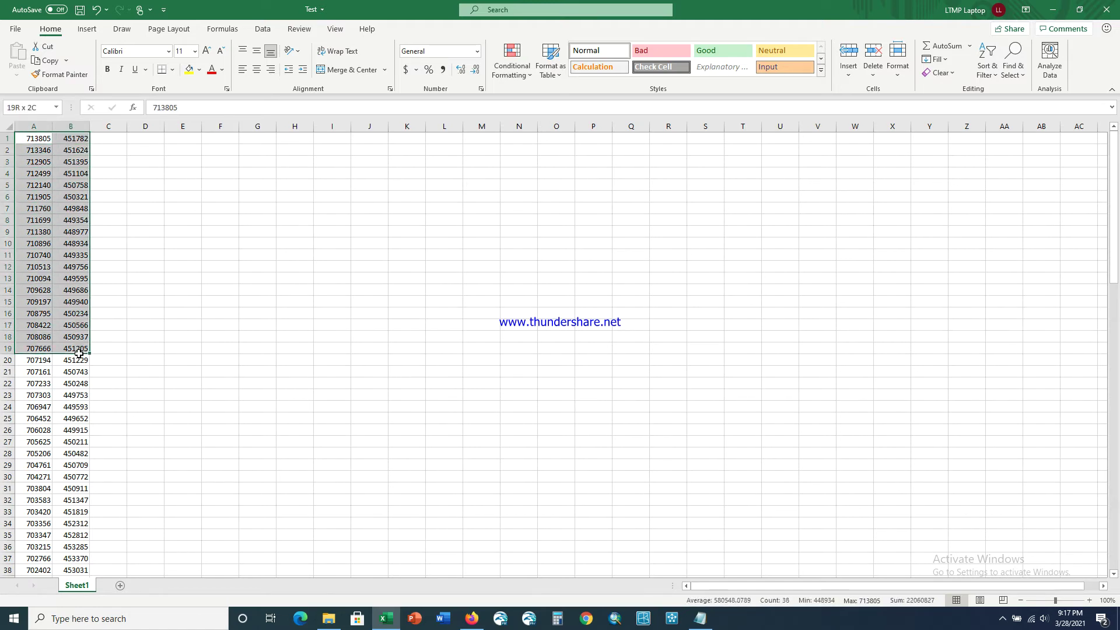
mouse_move(36, 139)
left_mouse_down()
mouse_move(86, 139)
mouse_move(88, 477)
left_mouse_up()
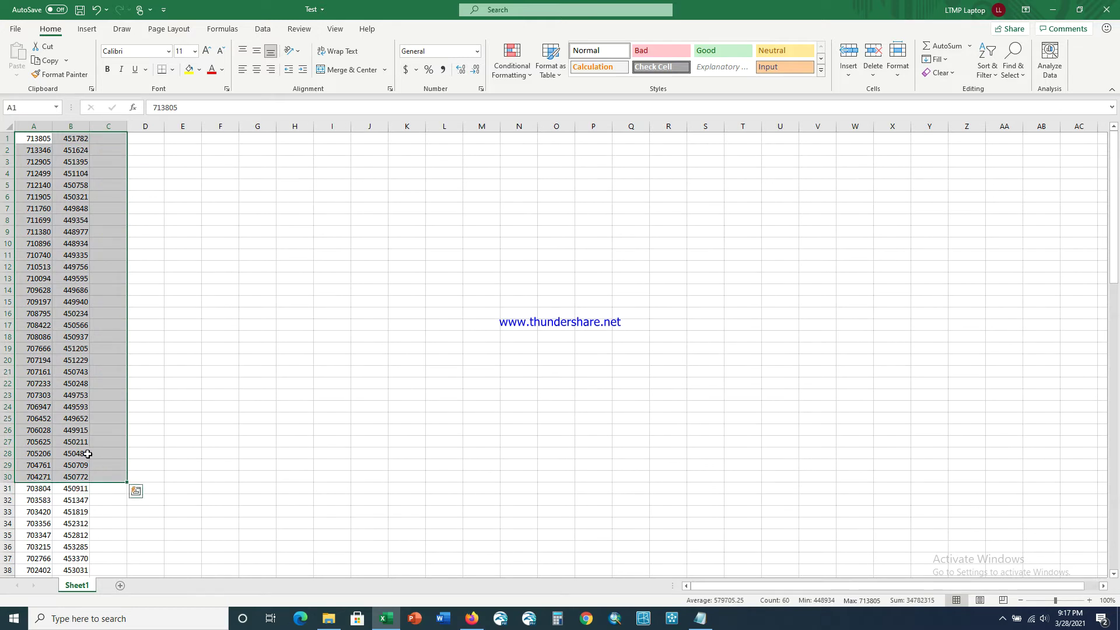
left_click(65, 383)
left_click_drag(37, 139, 87, 560)
scroll(63, 462, "up", 5)
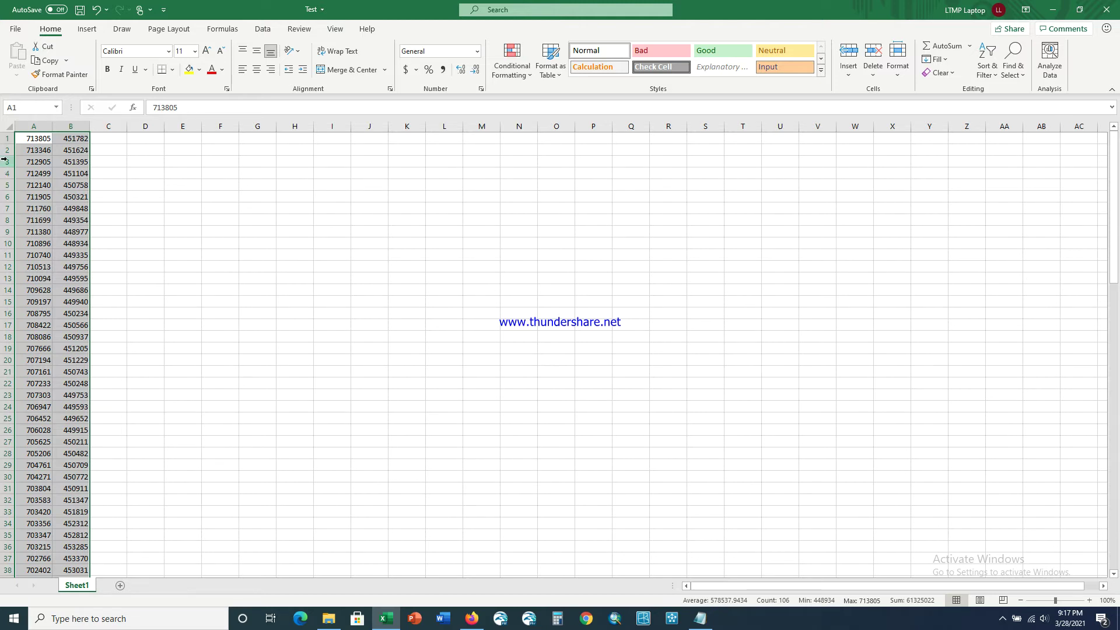
left_click(3, 138)
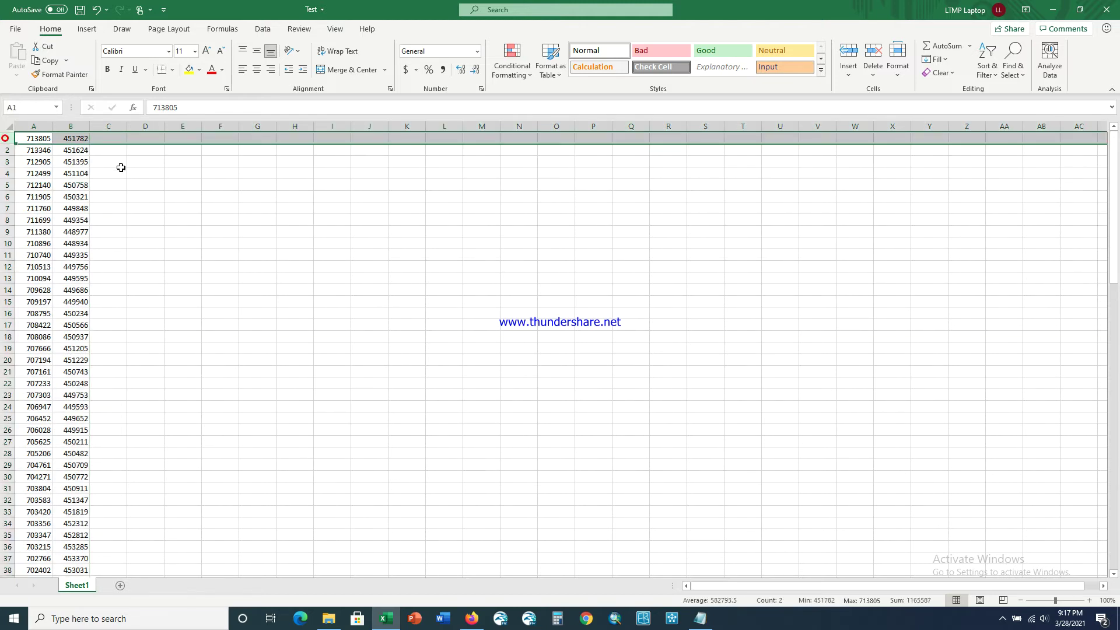
left_click(203, 169)
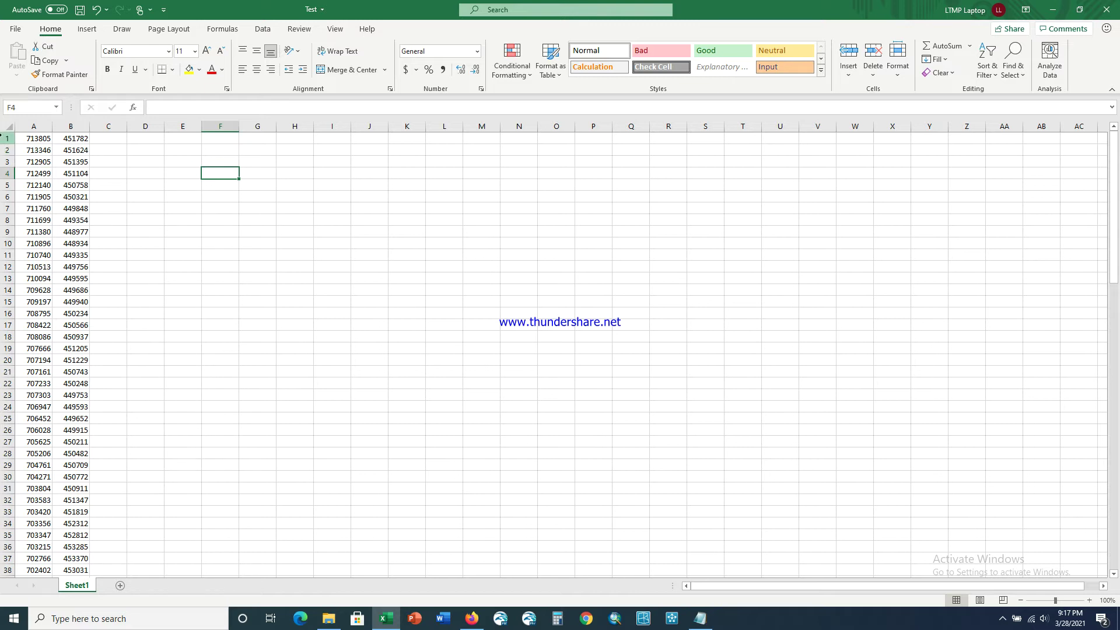
Insert two blank rows above the coordinate data
left_click(9, 137)
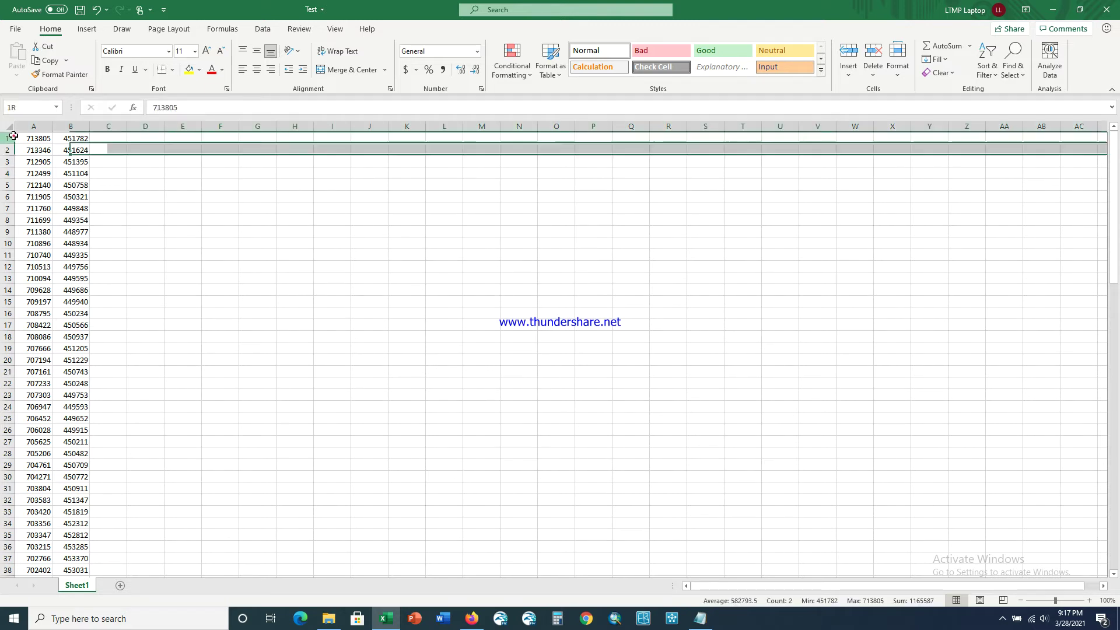
right_click(10, 139)
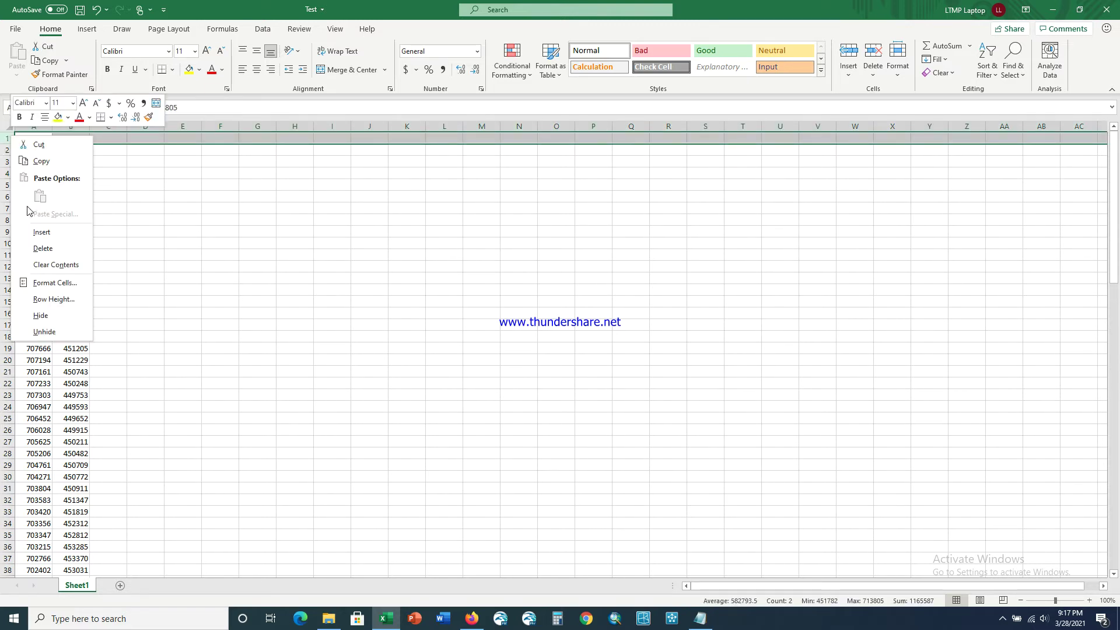
left_click(31, 231)
right_click(5, 136)
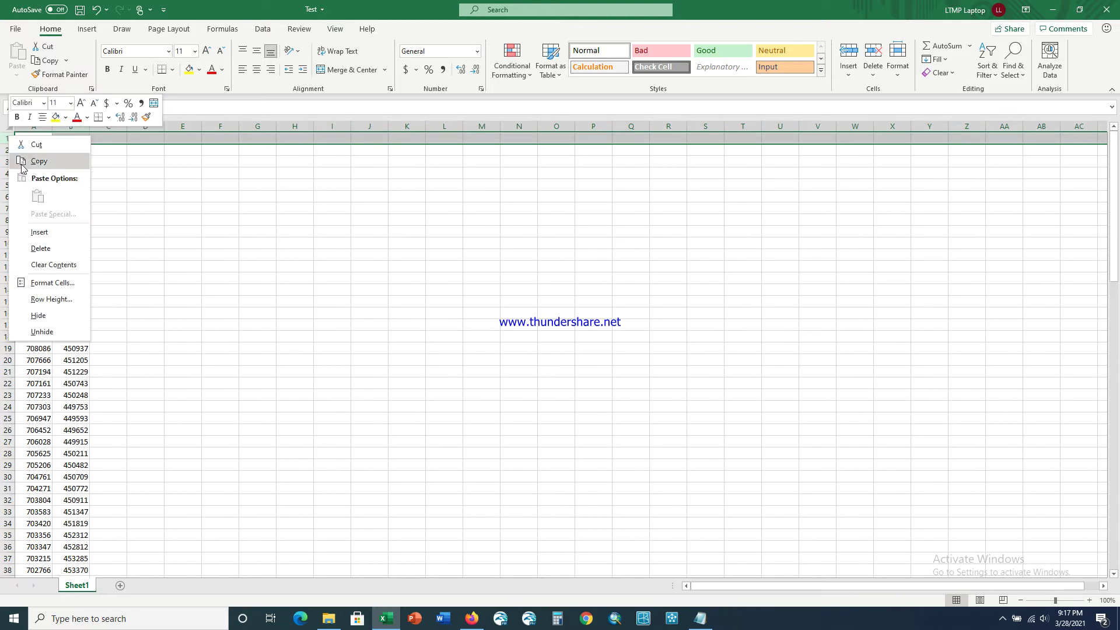
left_click(31, 230)
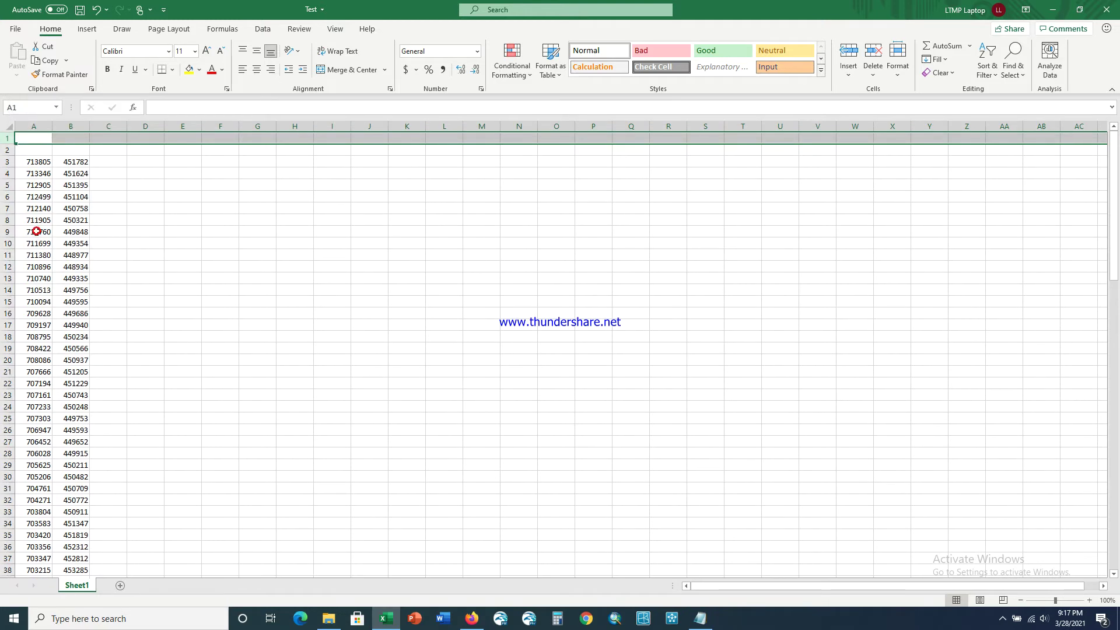
Enter the label LB in cell A1
left_click(37, 139)
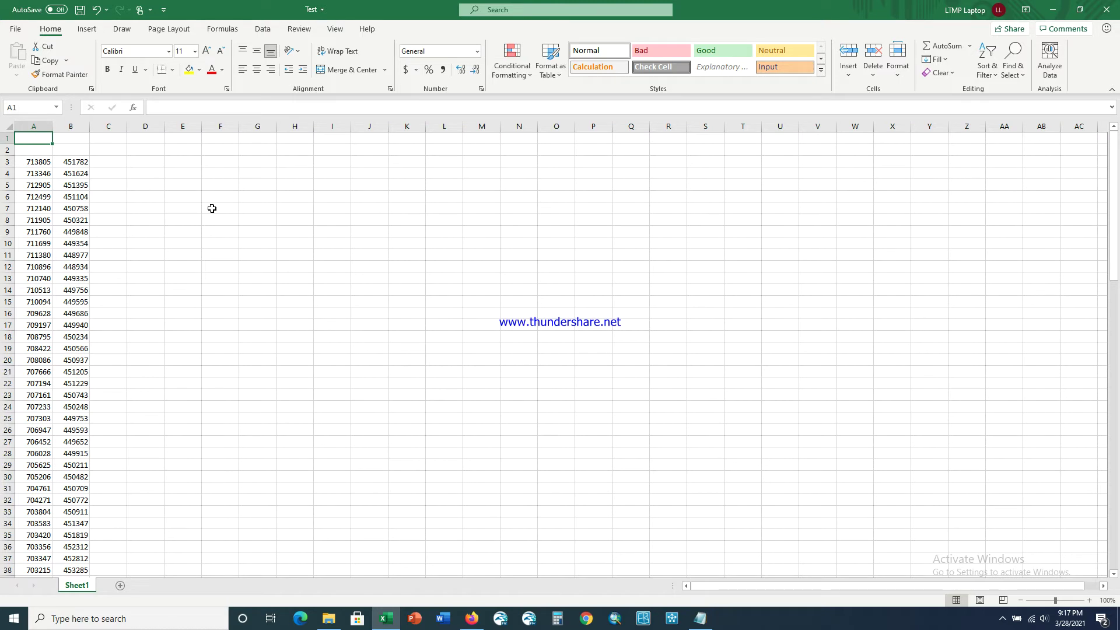
type("LB")
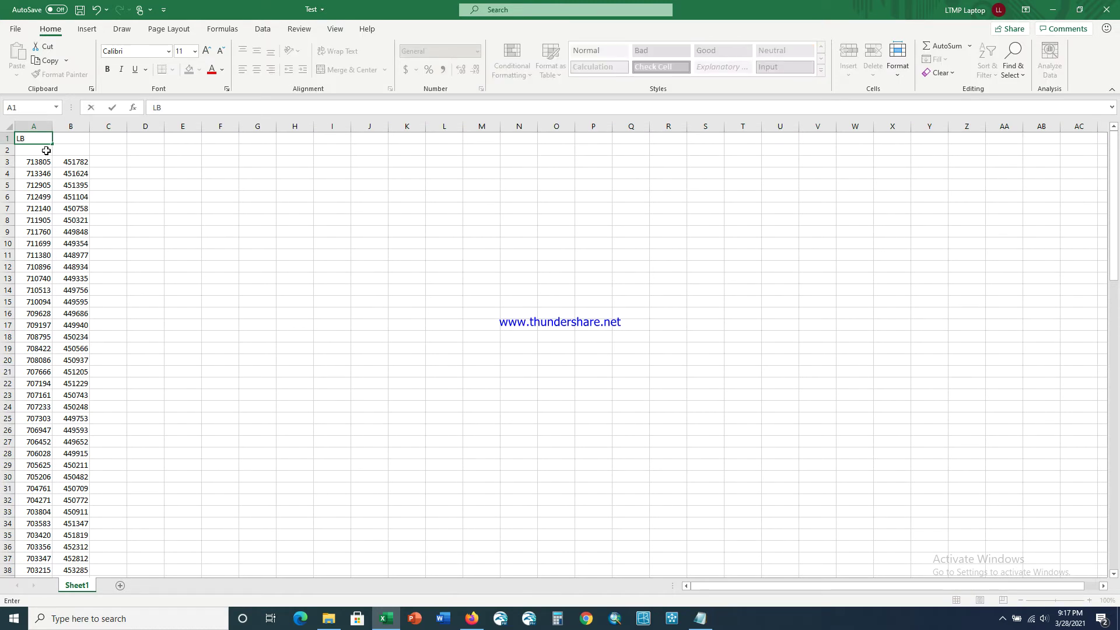
key("Return")
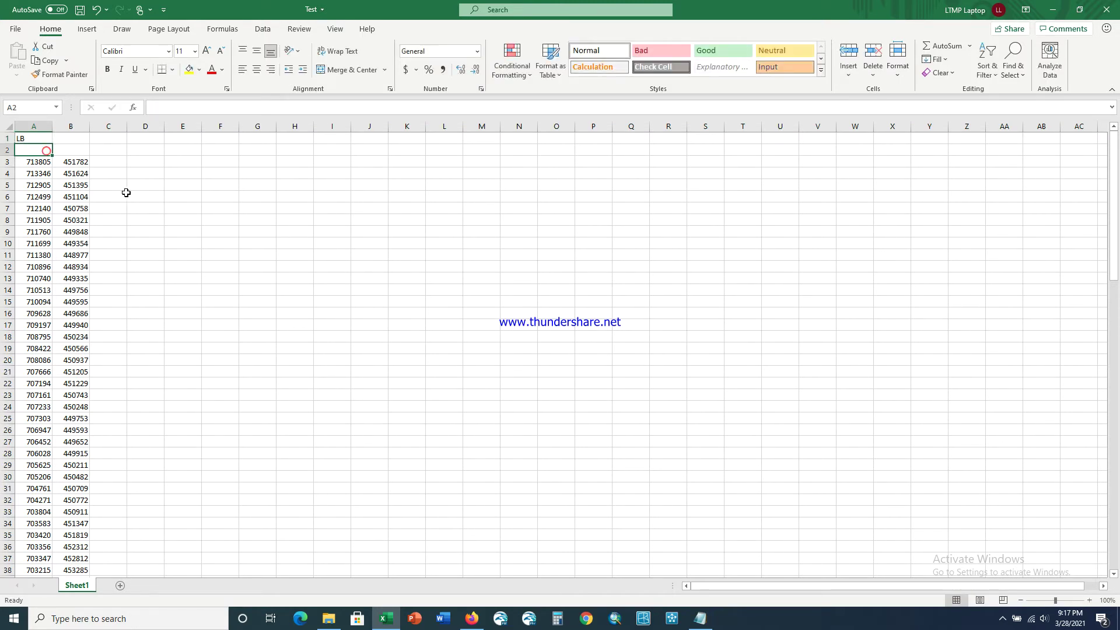
left_click(43, 140)
Select column A's coordinates from A3 down to read the row count of 107
left_click(44, 150)
left_click(47, 164)
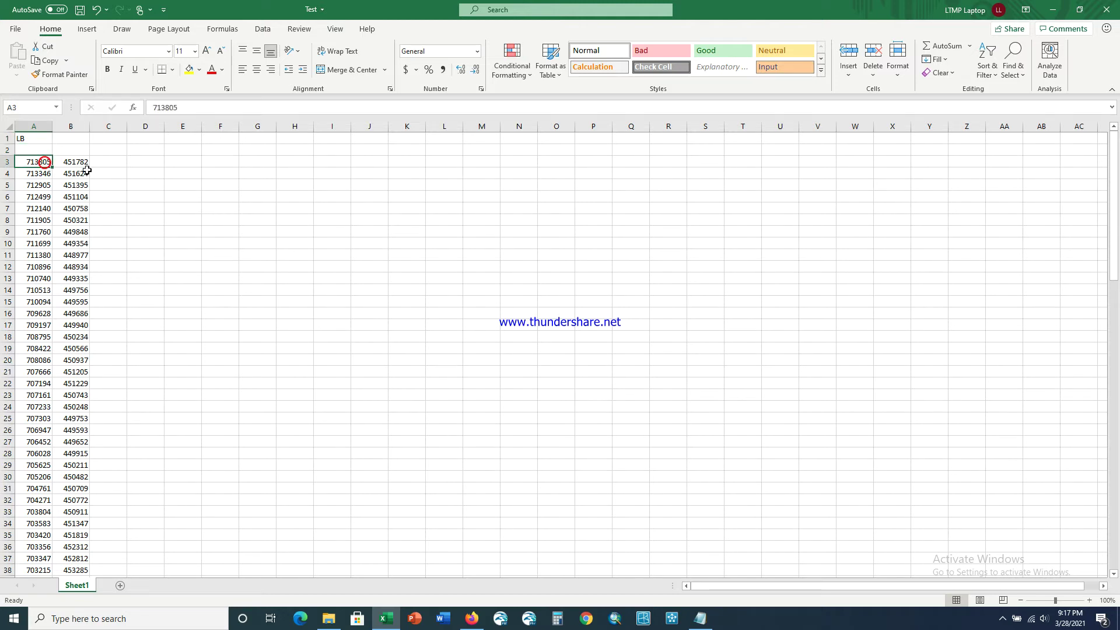
key("shift+Down")
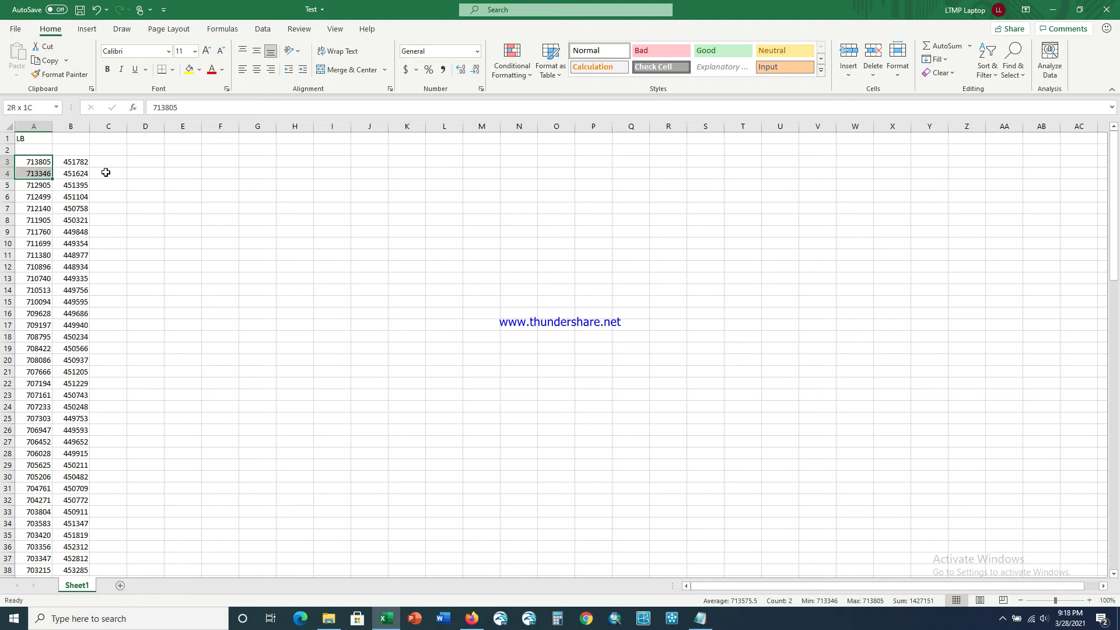
key("ctrl+shift+Down")
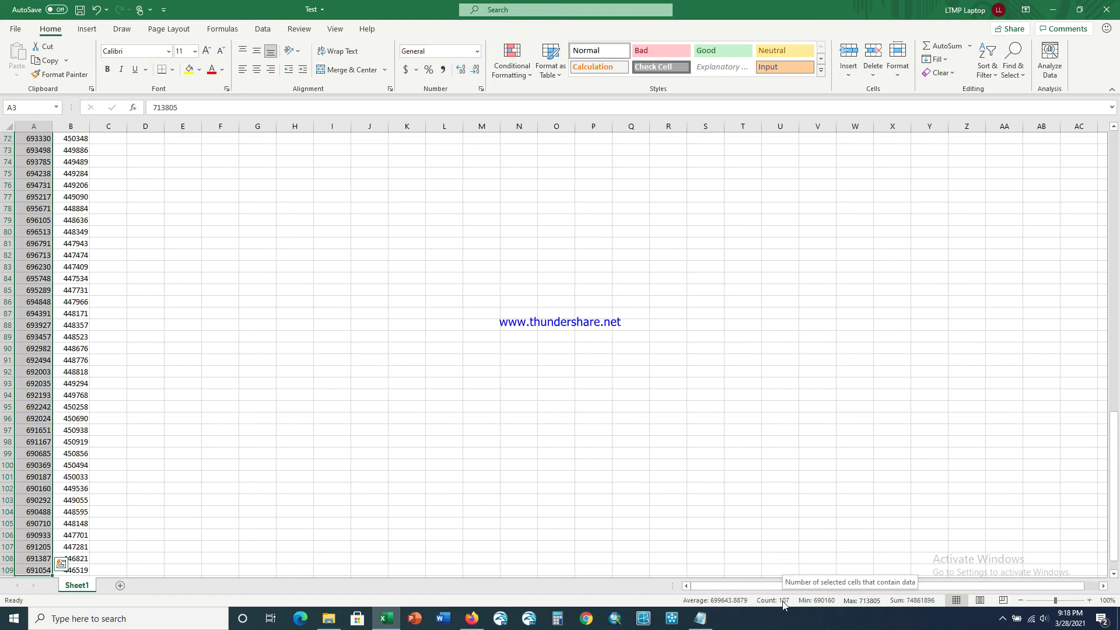
left_click(43, 380)
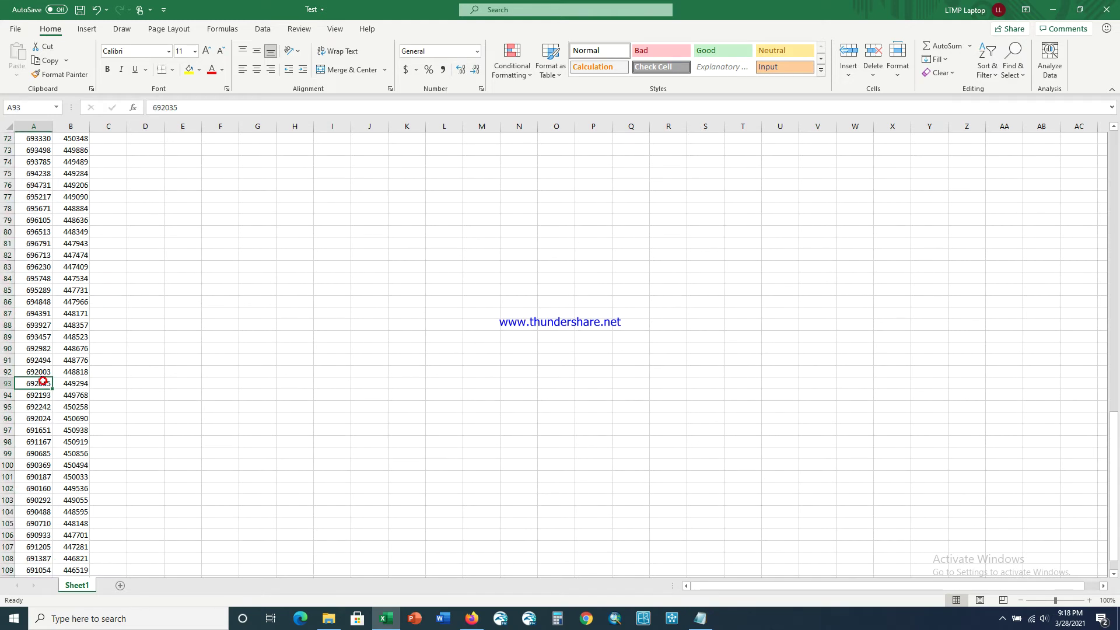
Enter 107 in A2 and 2 in B2 as the point and column counts
key("End")
key("Up")
key("Up")
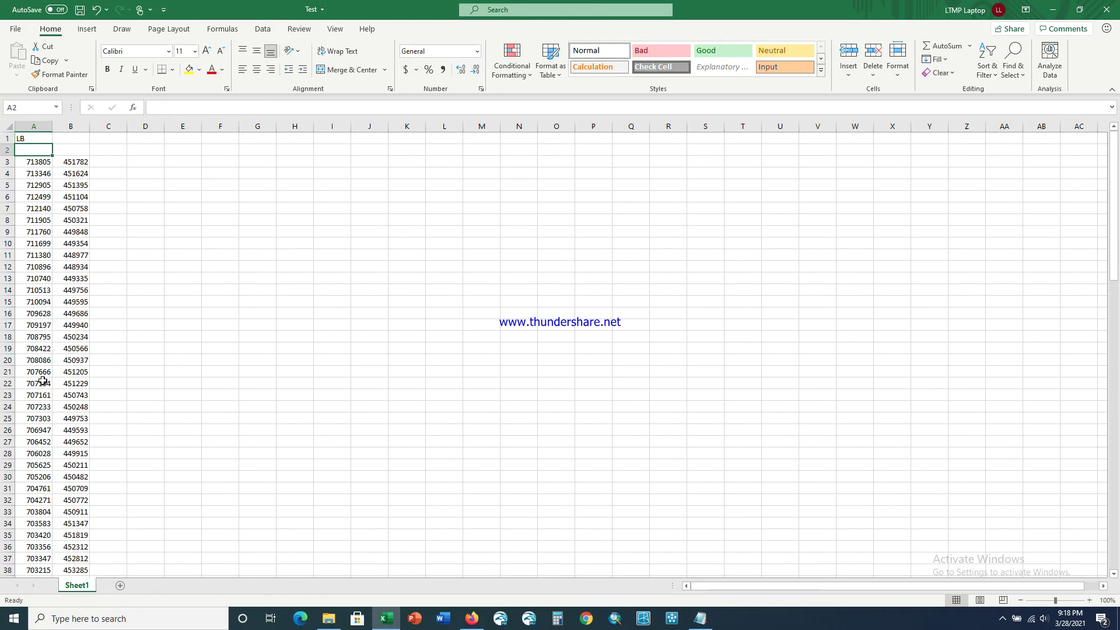
type("107")
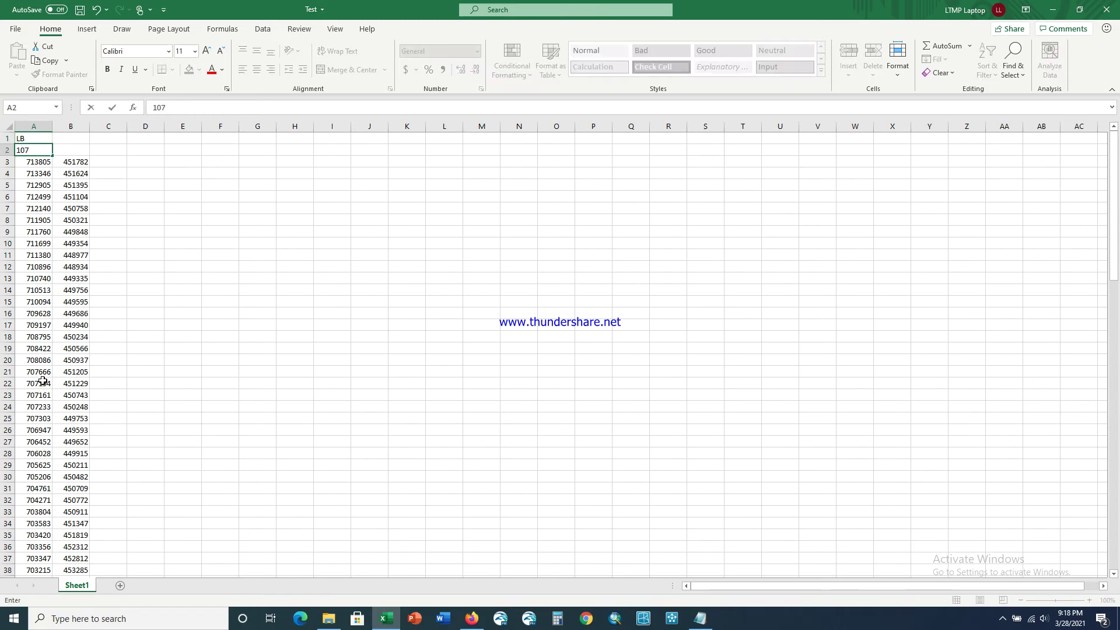
key("Tab")
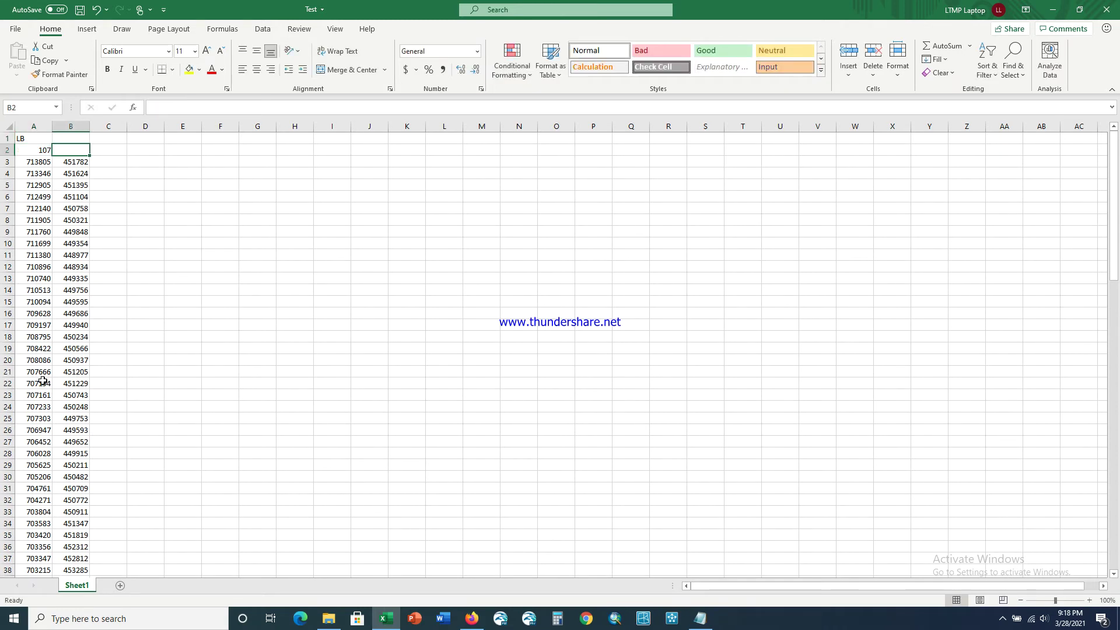
type("2")
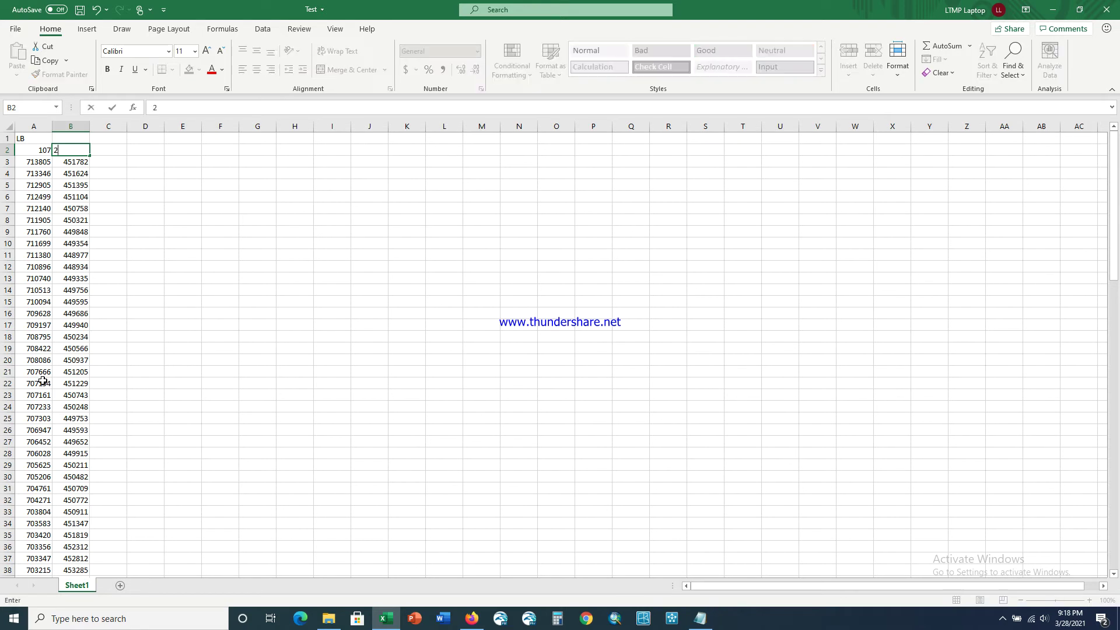
key("Return")
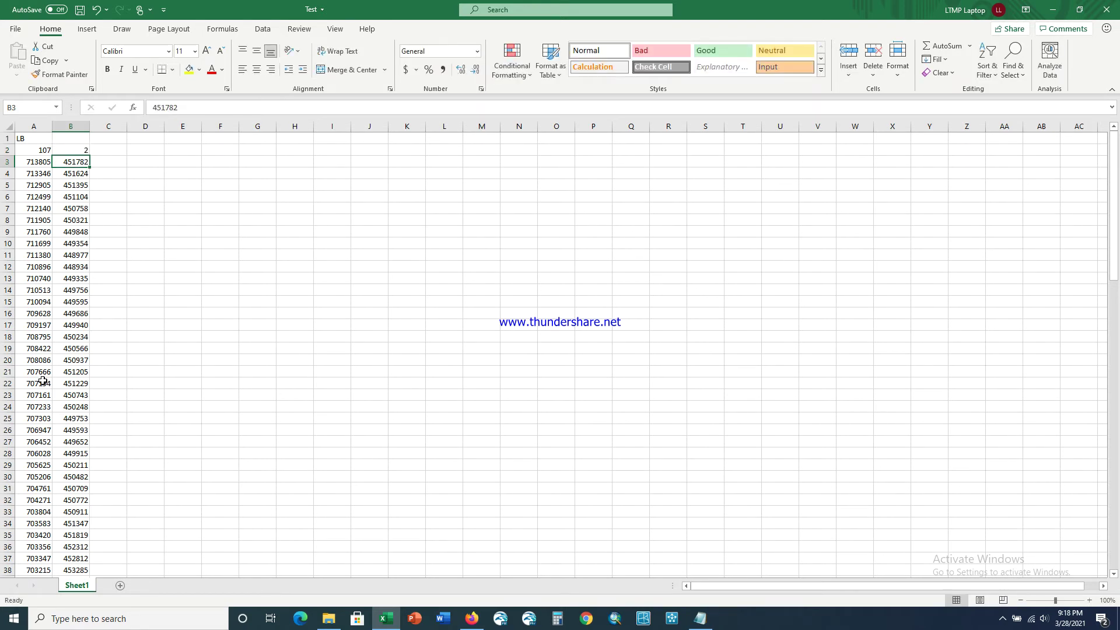
left_click(39, 150)
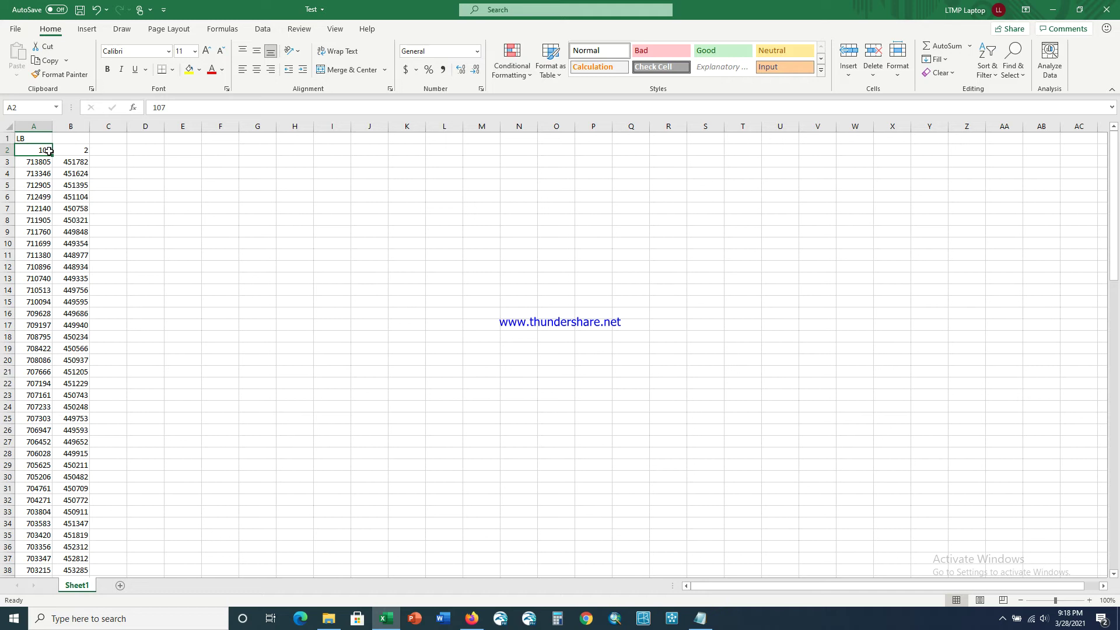
left_click_drag(49, 151, 75, 150)
left_click(26, 150)
Type RB in cell A110, just below the last coordinate pair
key("End")
key("Down")
key("Down")
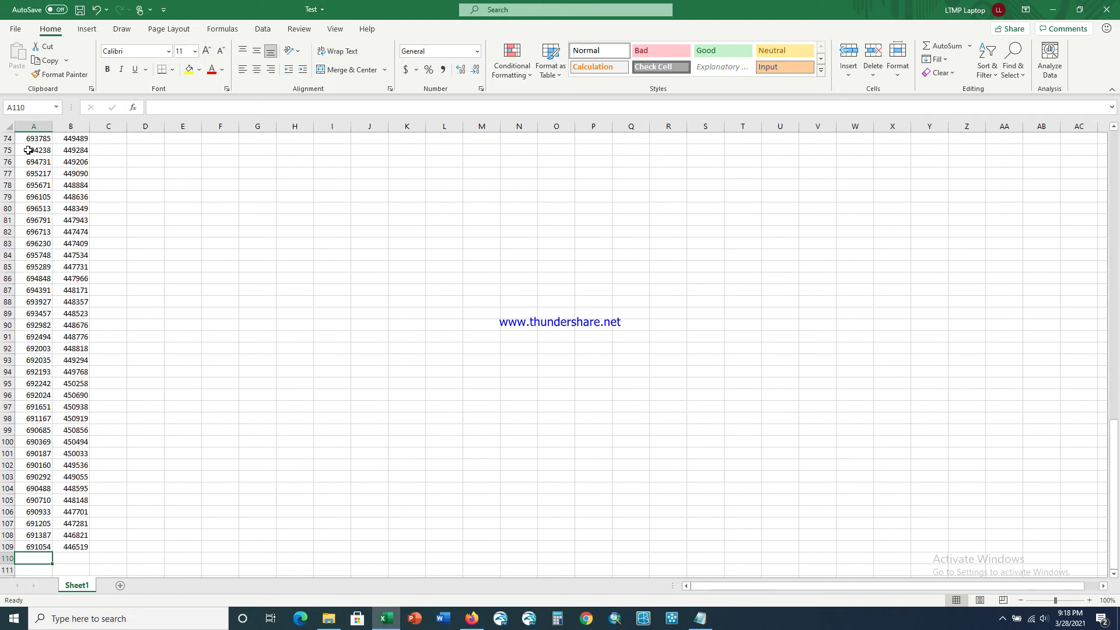
type("RB")
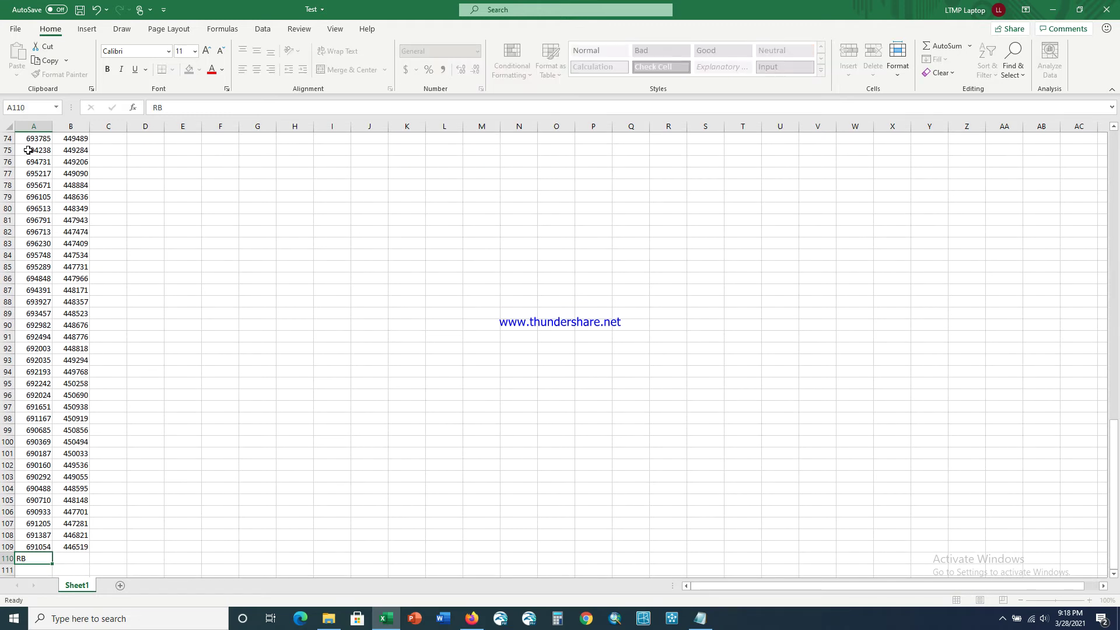
key("Return")
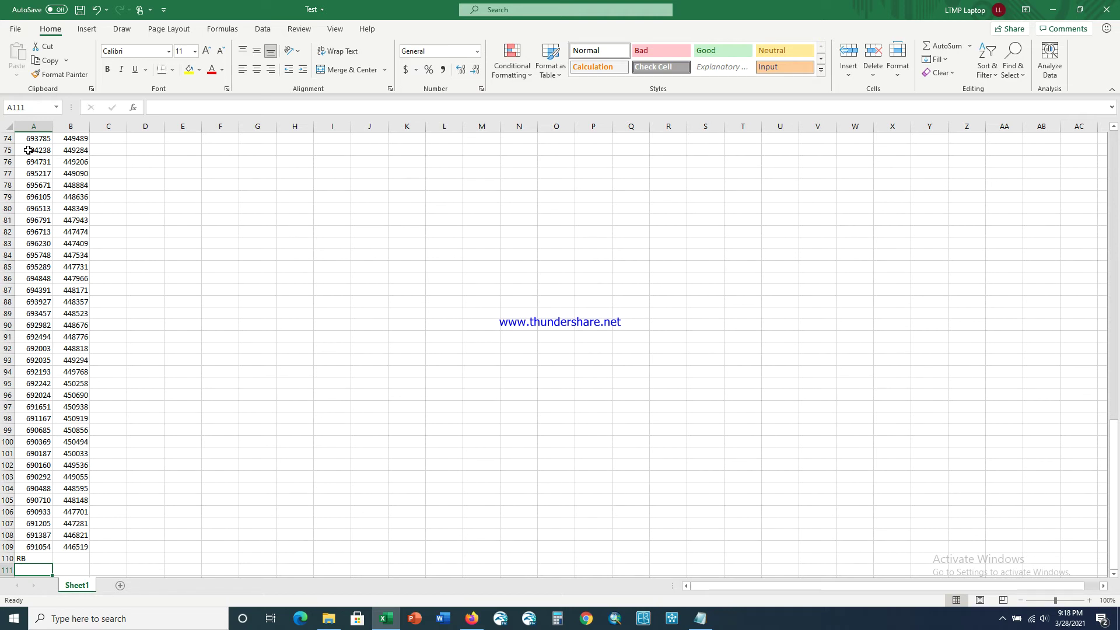
key("Up")
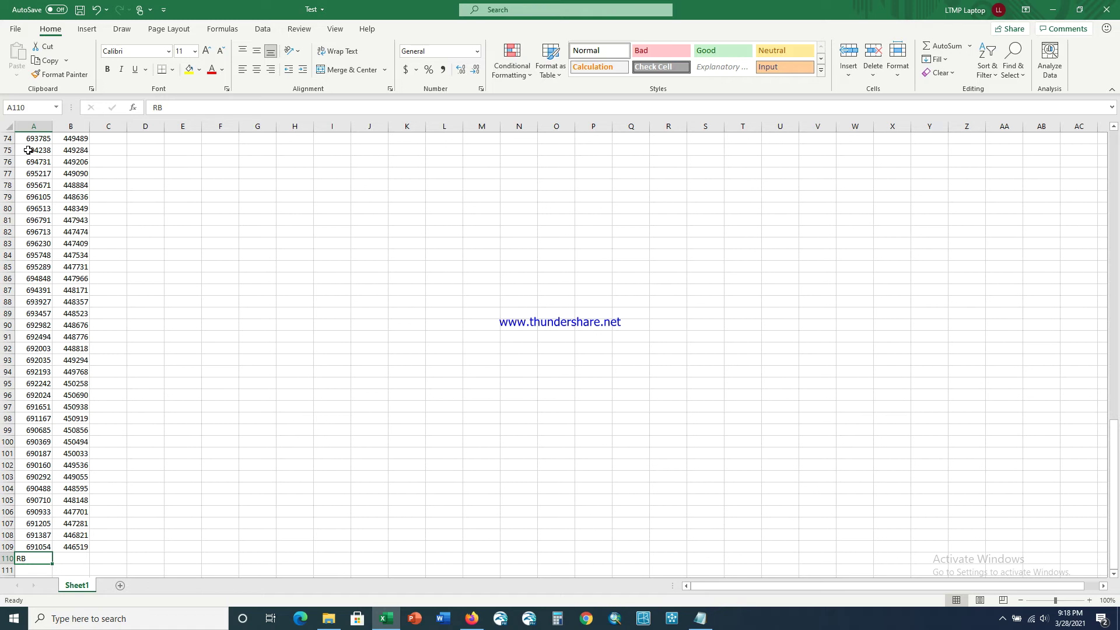
Save the sheet as Text (Tab delimited) Test.txt, replacing the existing copy
left_click(9, 31)
left_click(29, 188)
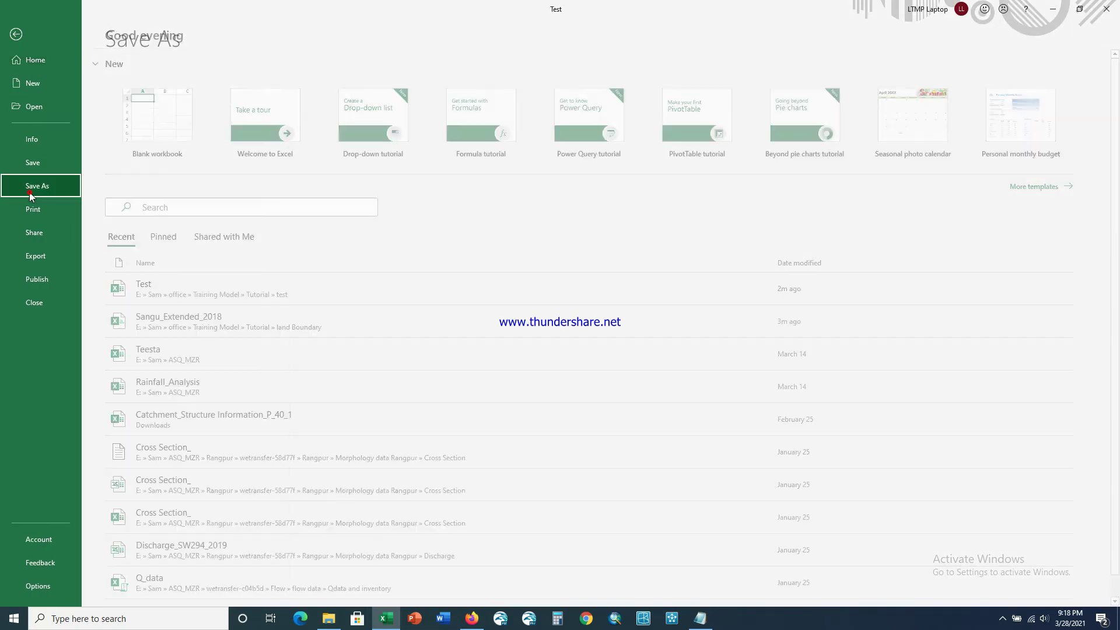
left_click(519, 105)
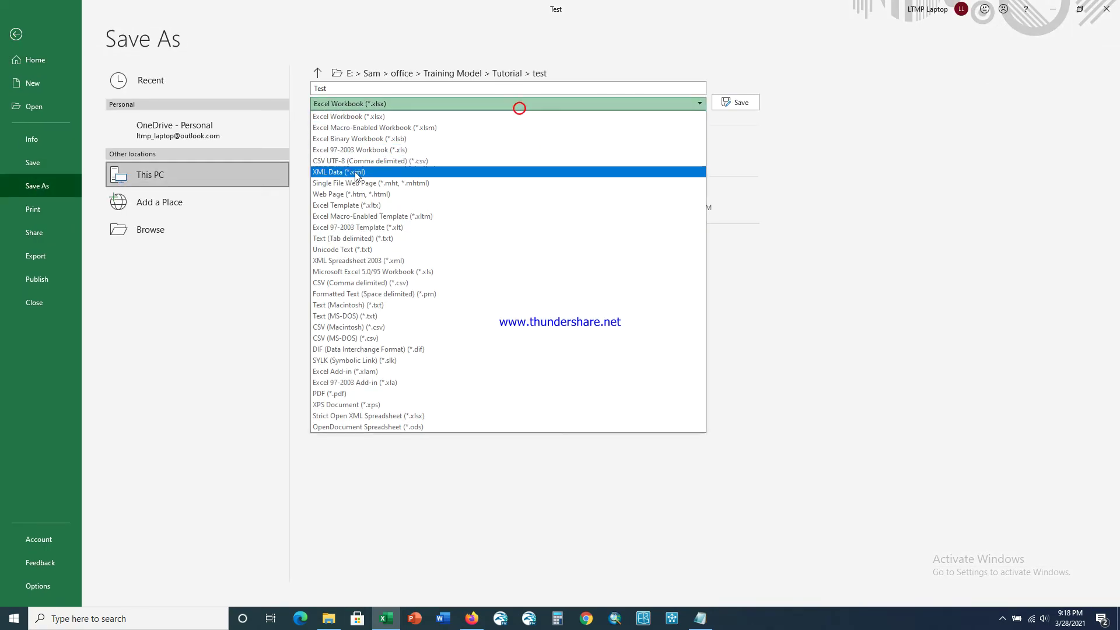
left_click(348, 238)
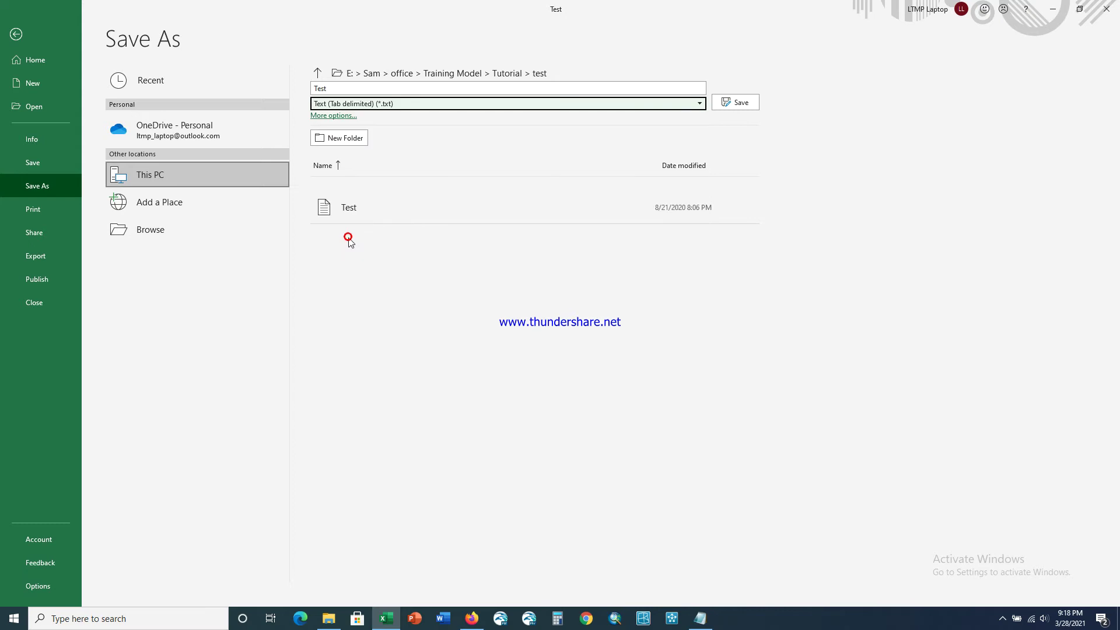
left_click(414, 87)
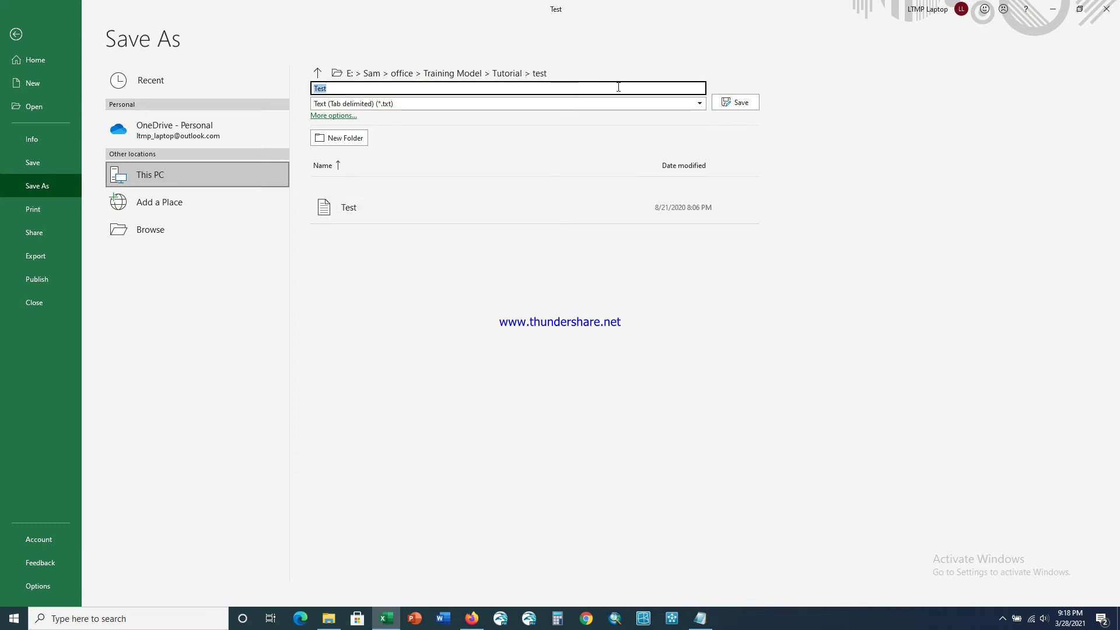
left_click(736, 108)
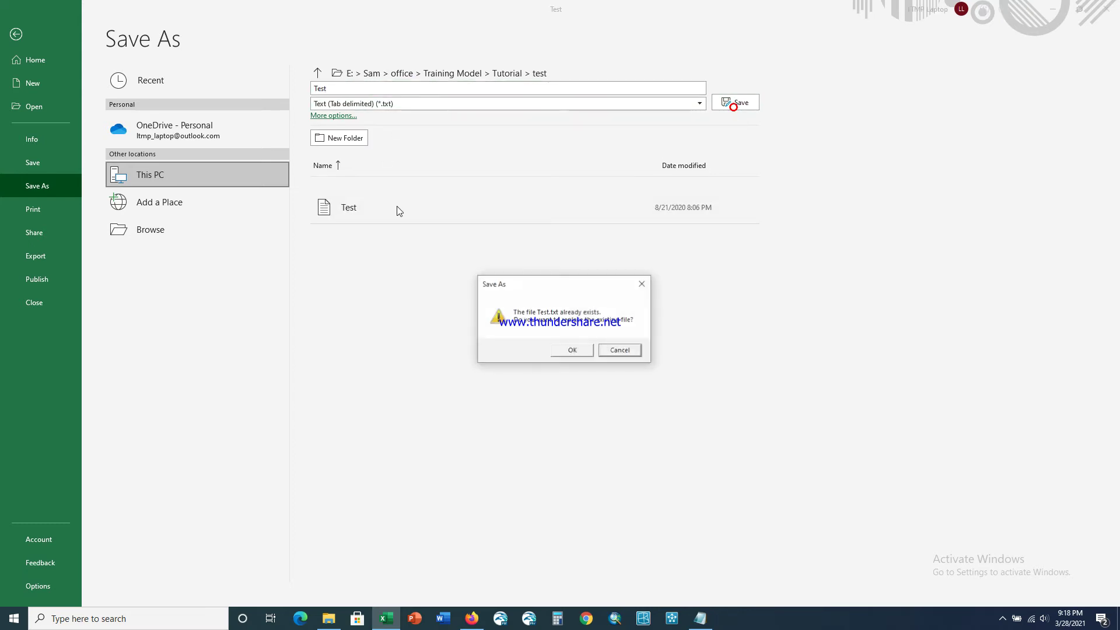
left_click(583, 353)
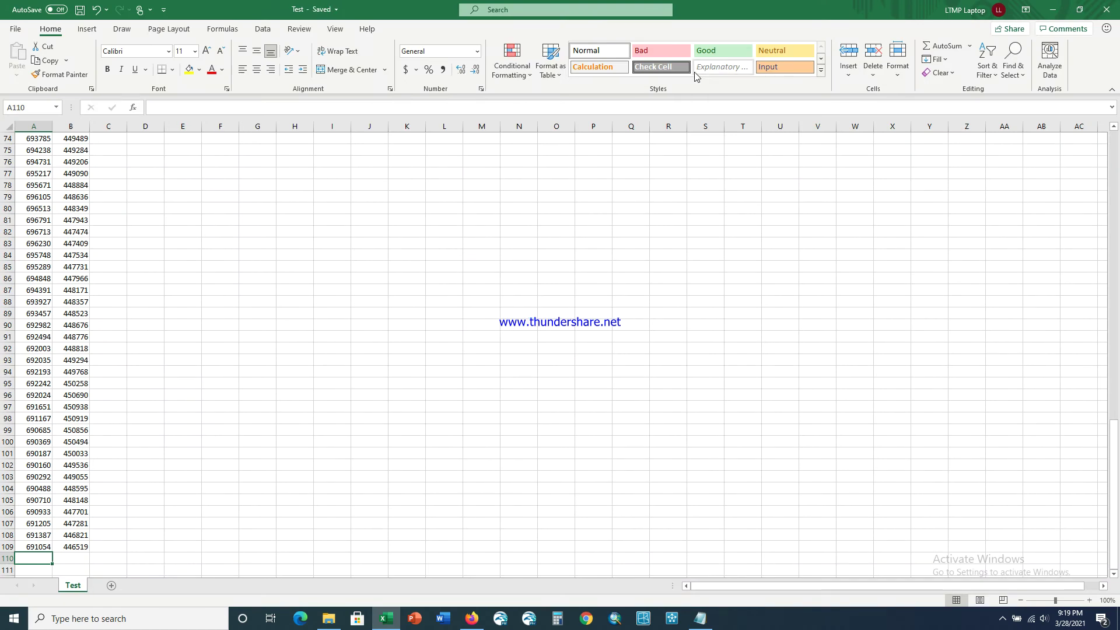
scroll(727, 255, "up", 5)
Close Excel, open Test.txt in Notepad, and set the Save As type to All Files
left_click(1106, 9)
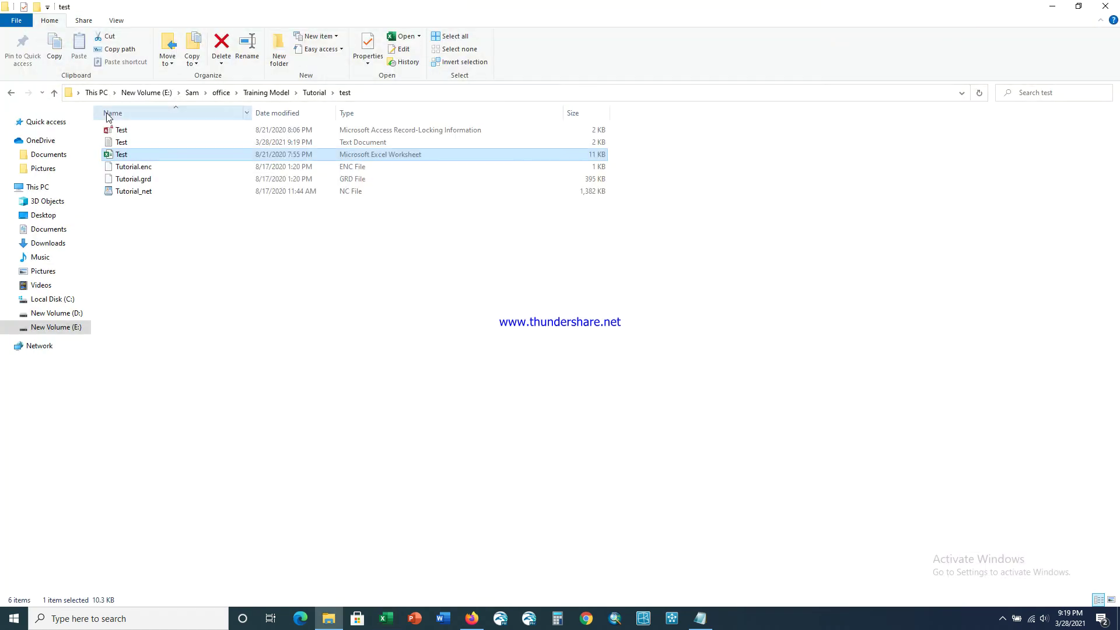
double_click(128, 144)
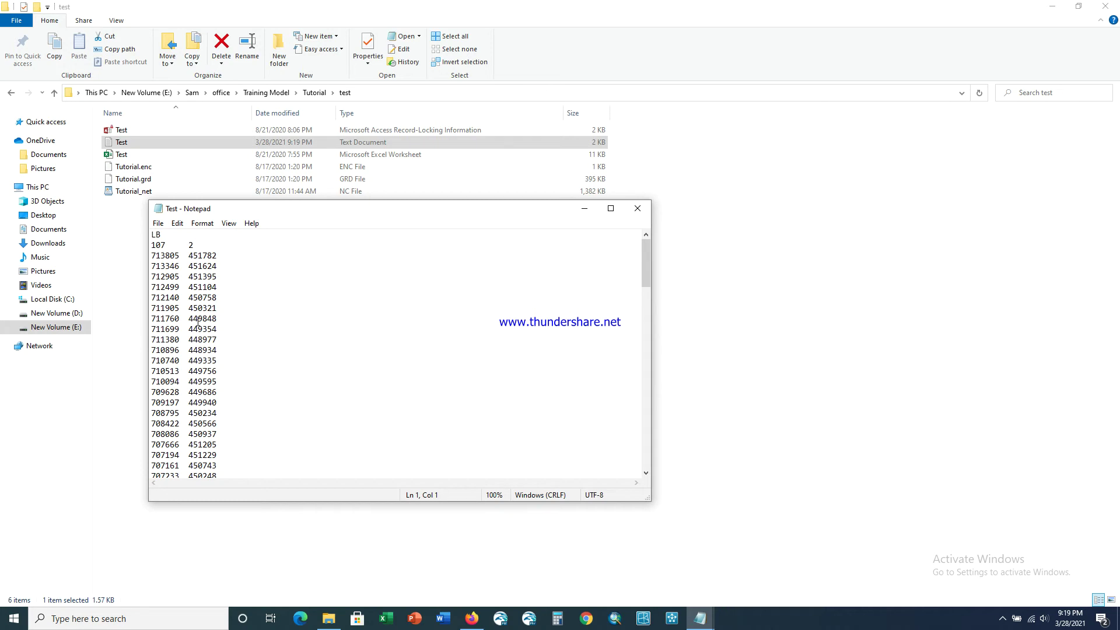
left_click(167, 226)
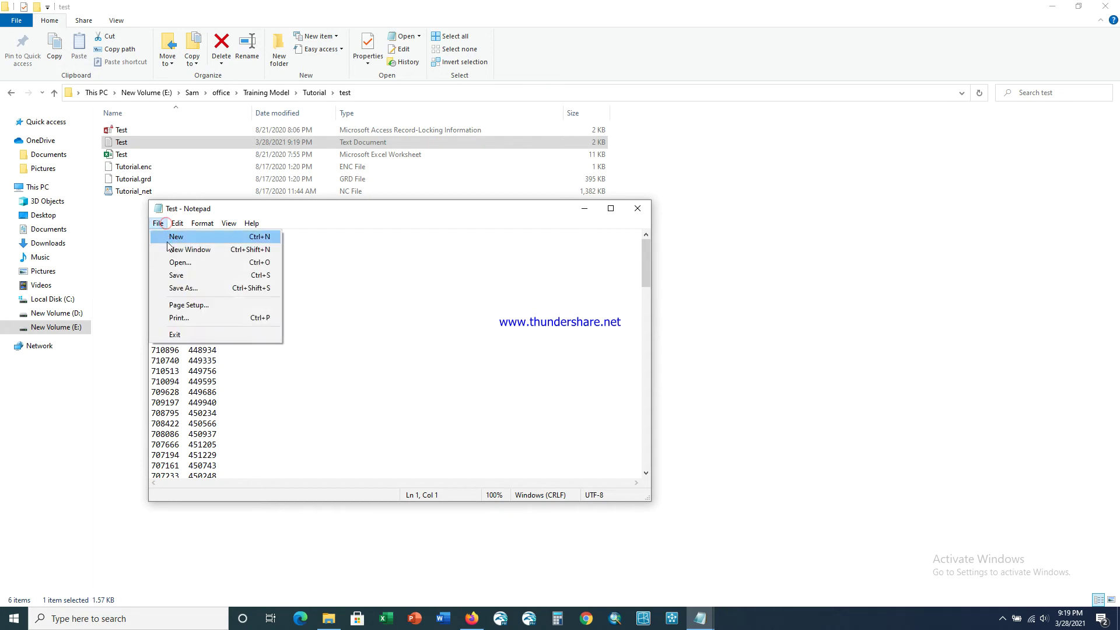
left_click(174, 287)
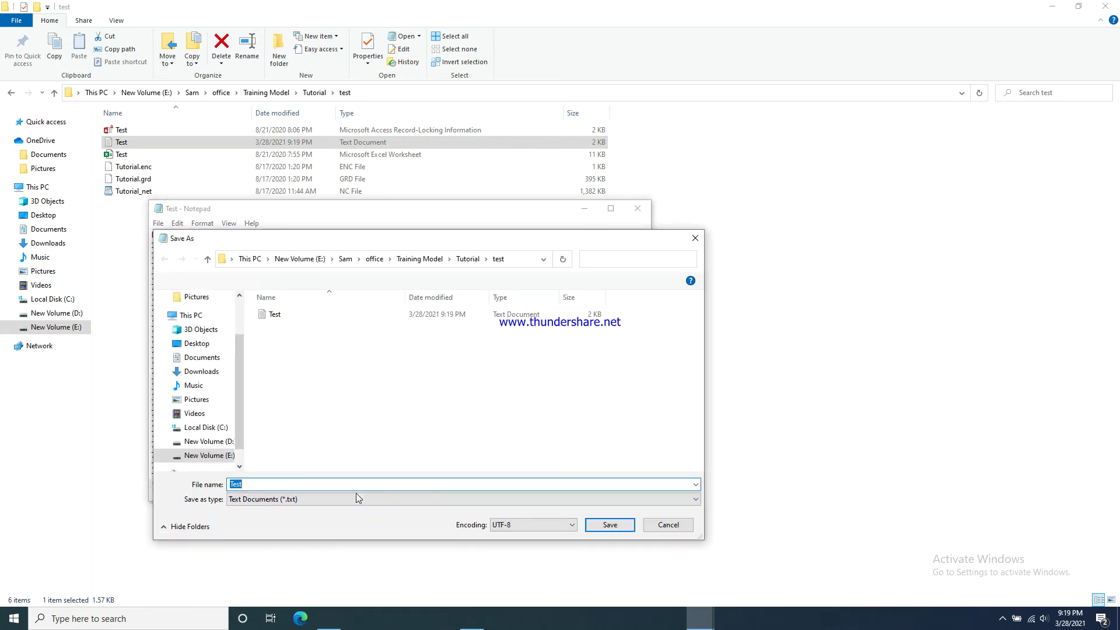
left_click(318, 498)
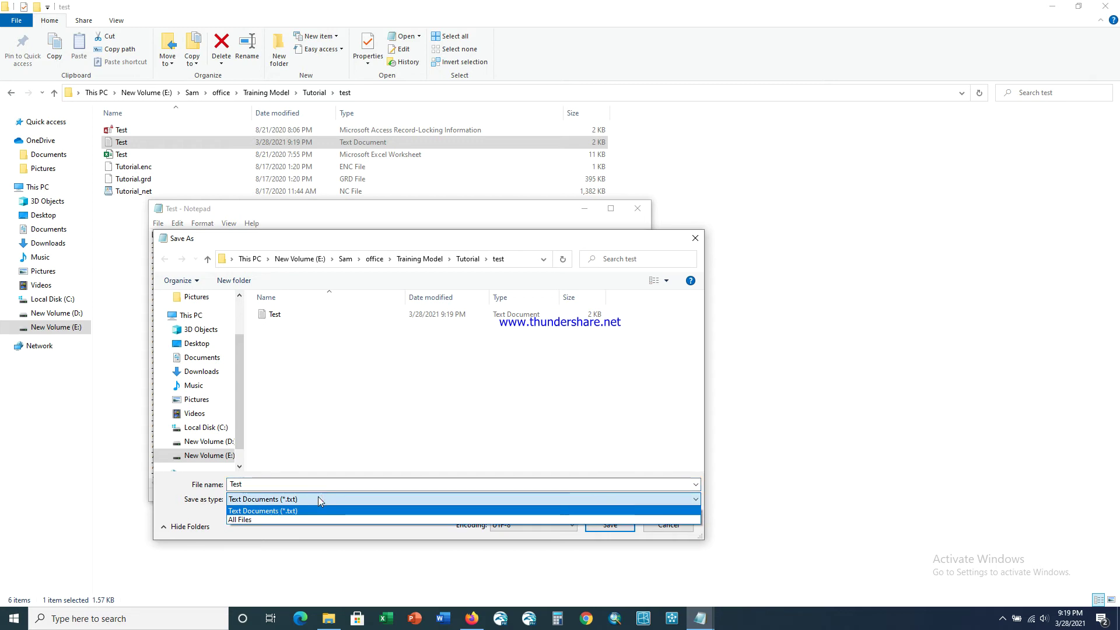
left_click(307, 501)
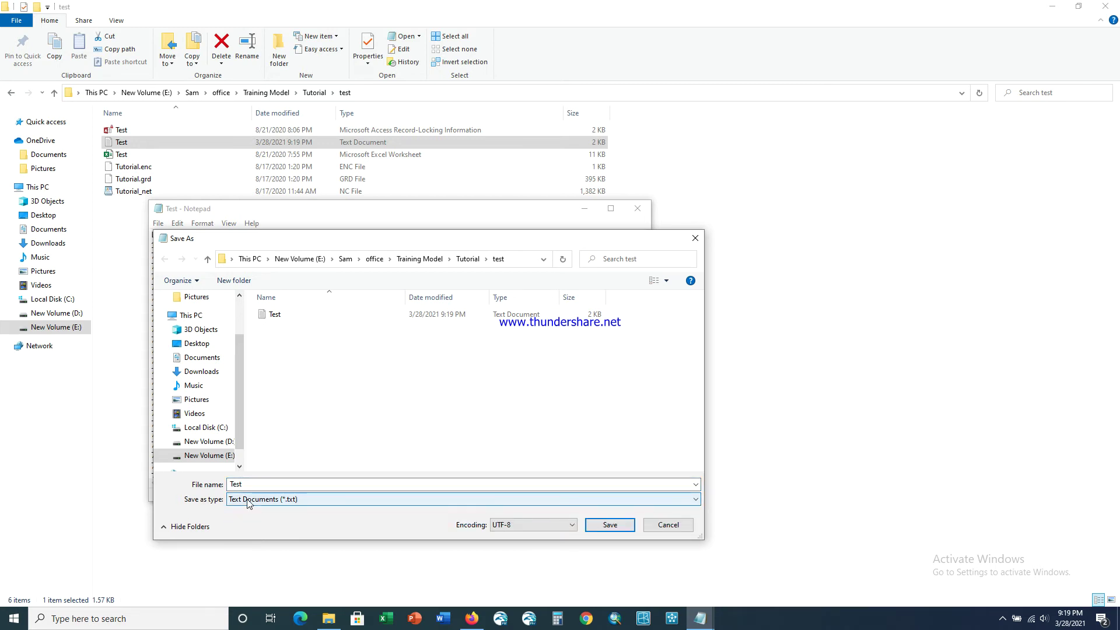
left_click(279, 497)
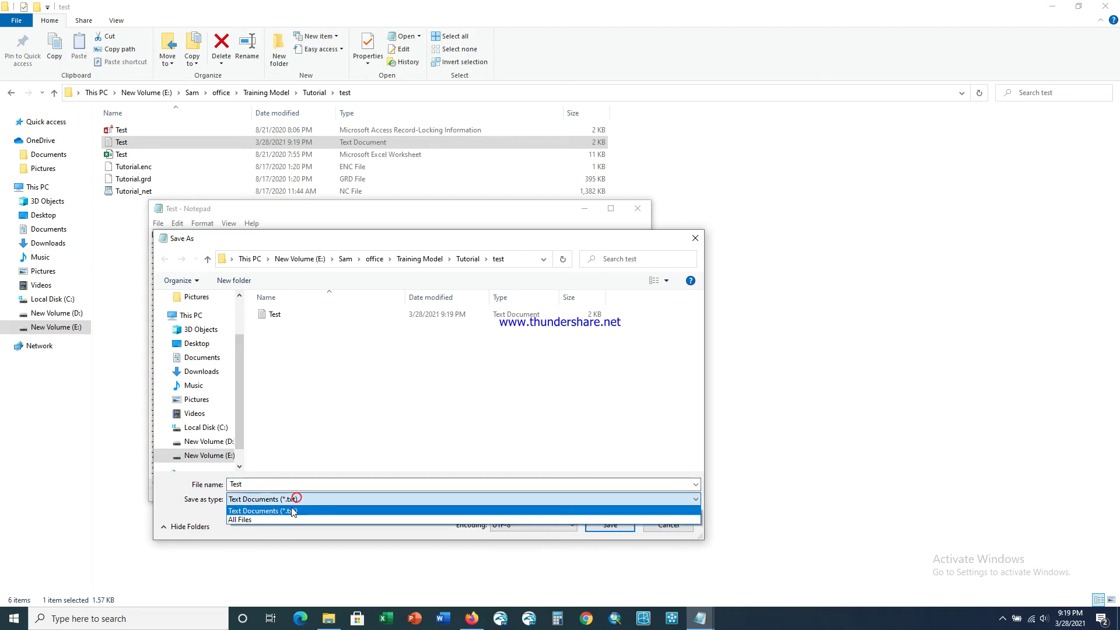
left_click(288, 519)
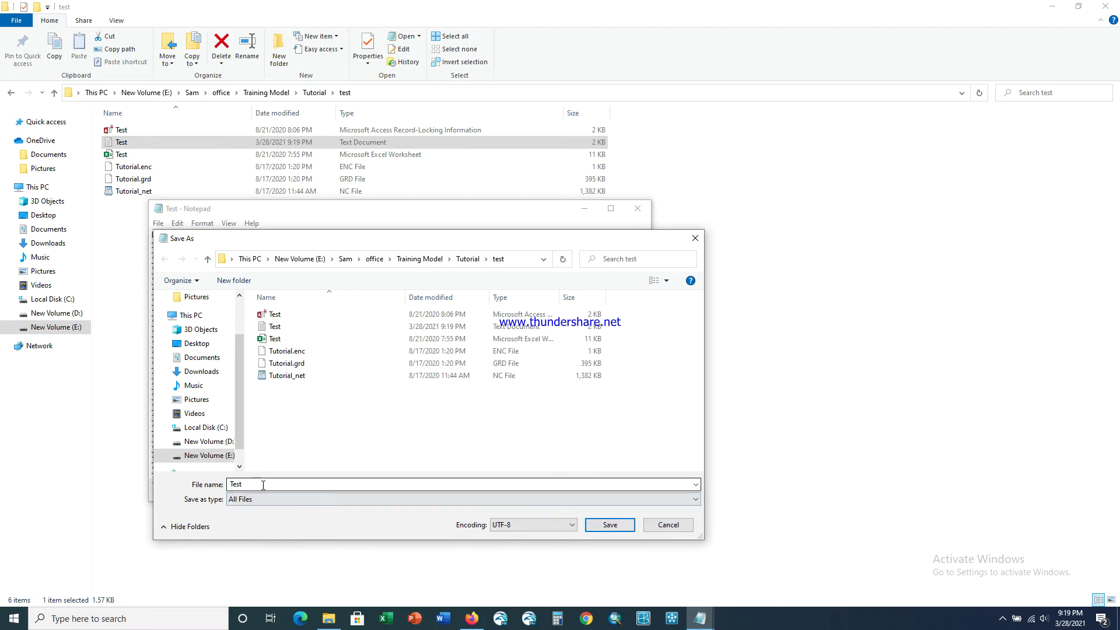
Save the file as Test.ldb, replacing the old one, and close Notepad
left_click(268, 485)
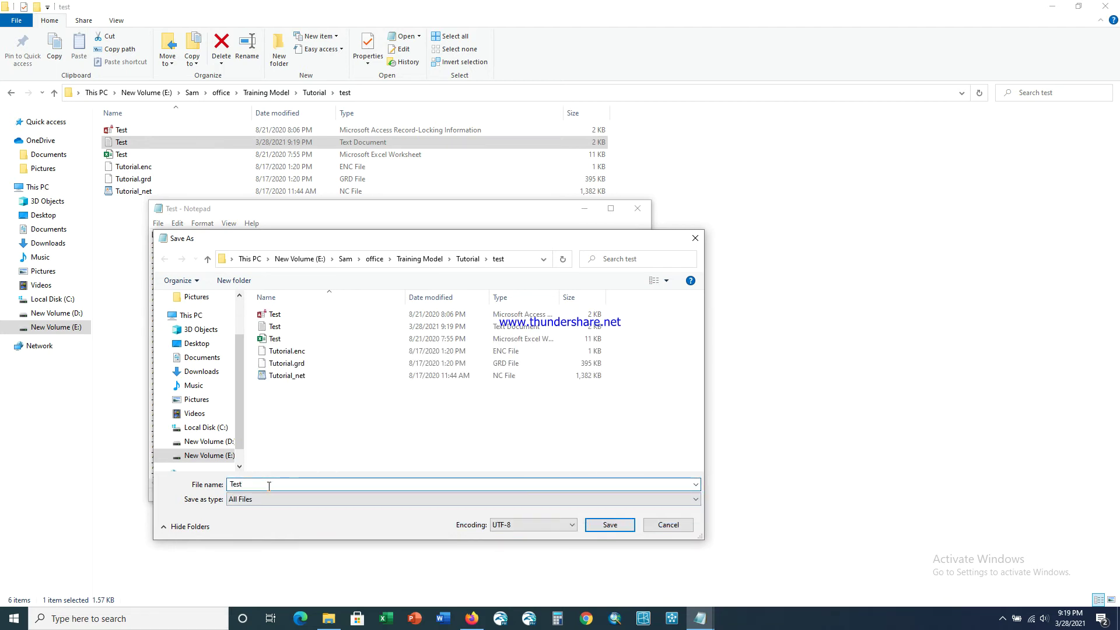
type(".ldb")
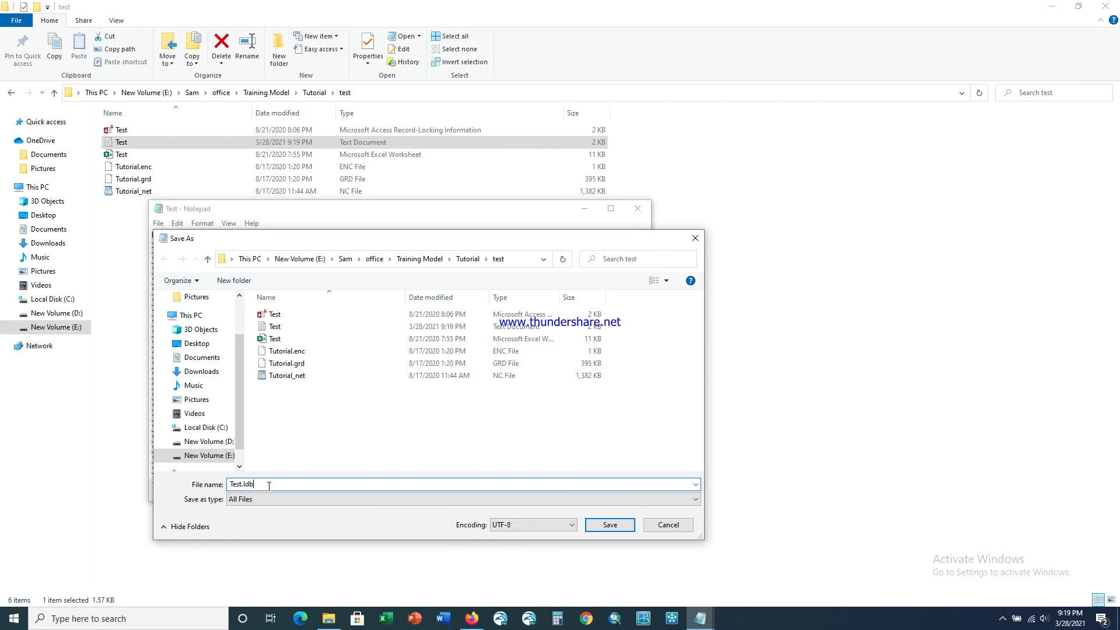
left_click(604, 525)
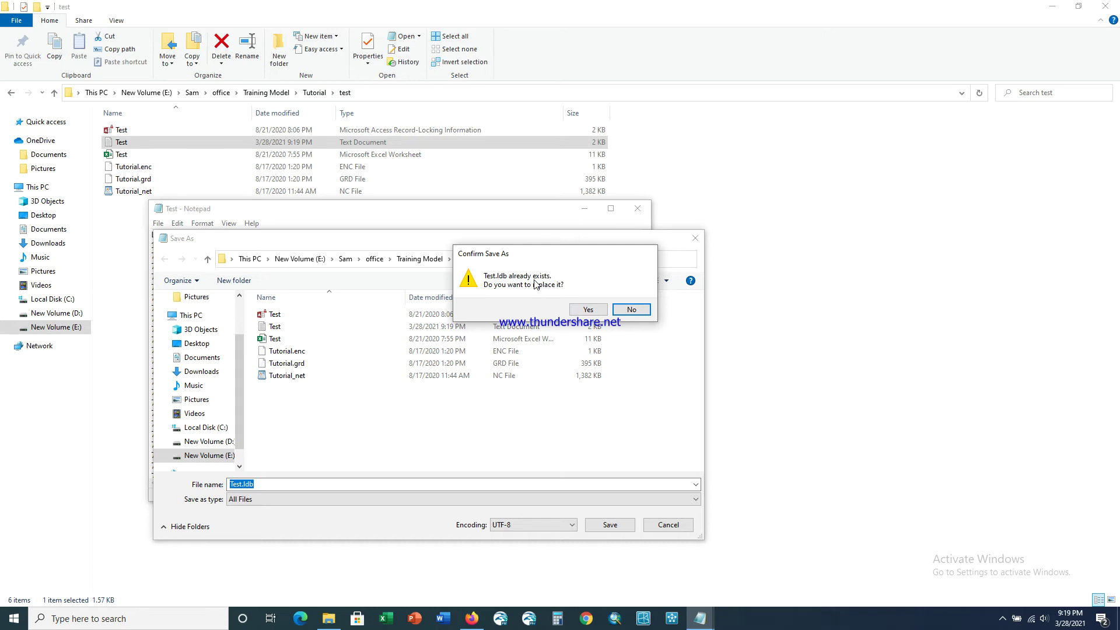
left_click(585, 312)
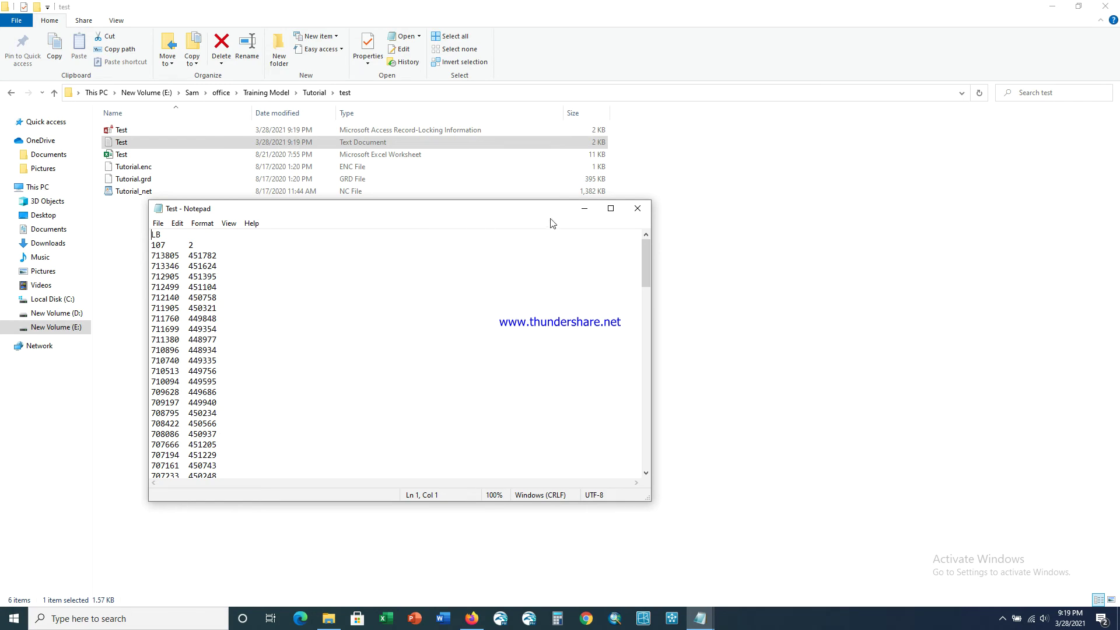
left_click(634, 213)
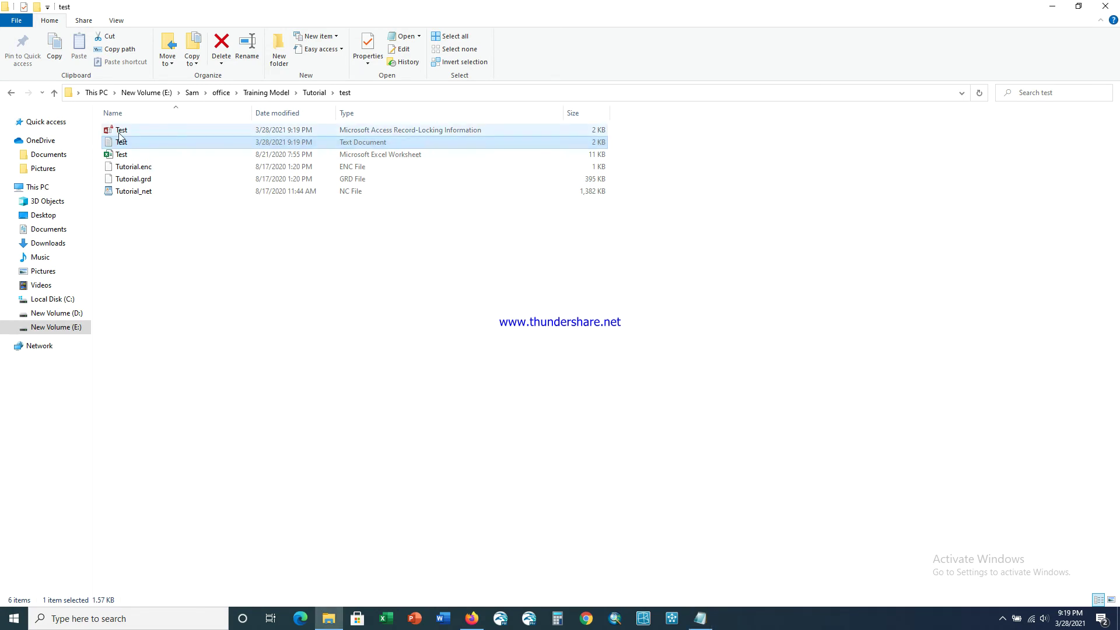
Select Test.ldb in the test folder and launch Delft3D FM Suite 2020.04
left_click(119, 130)
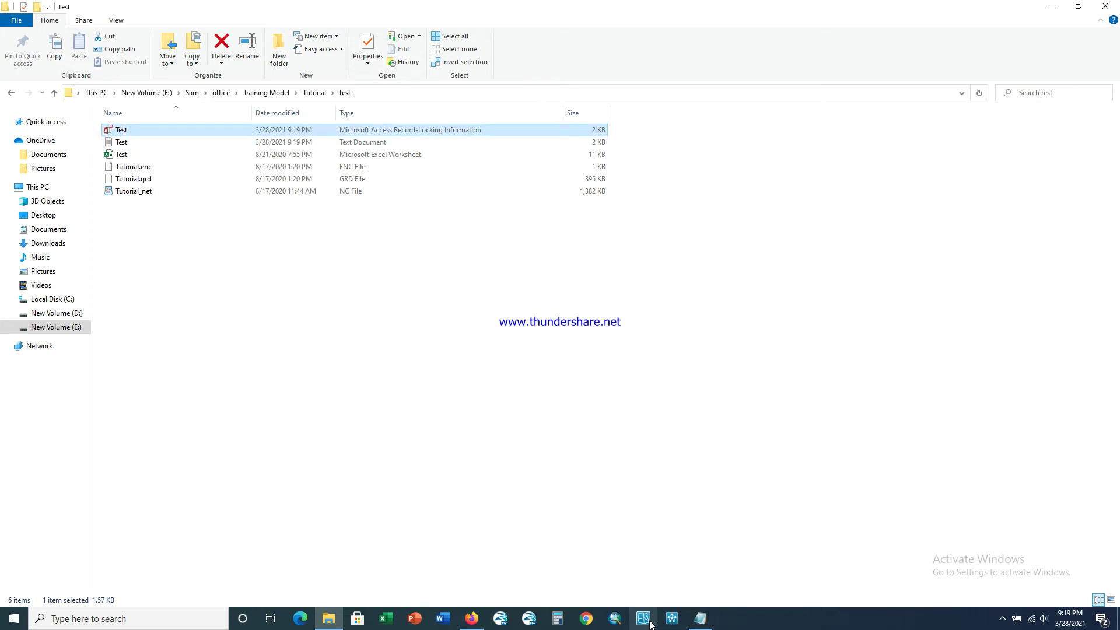
left_click(673, 619)
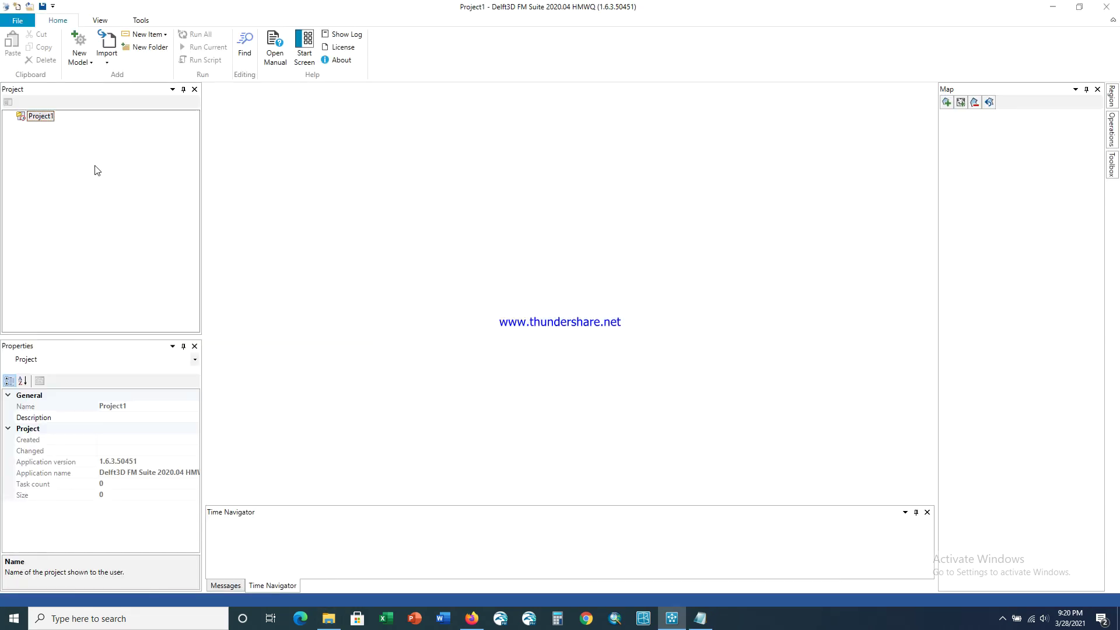
Add a Flow Flexible Mesh model to Project1 and select its Grid item
left_click(90, 66)
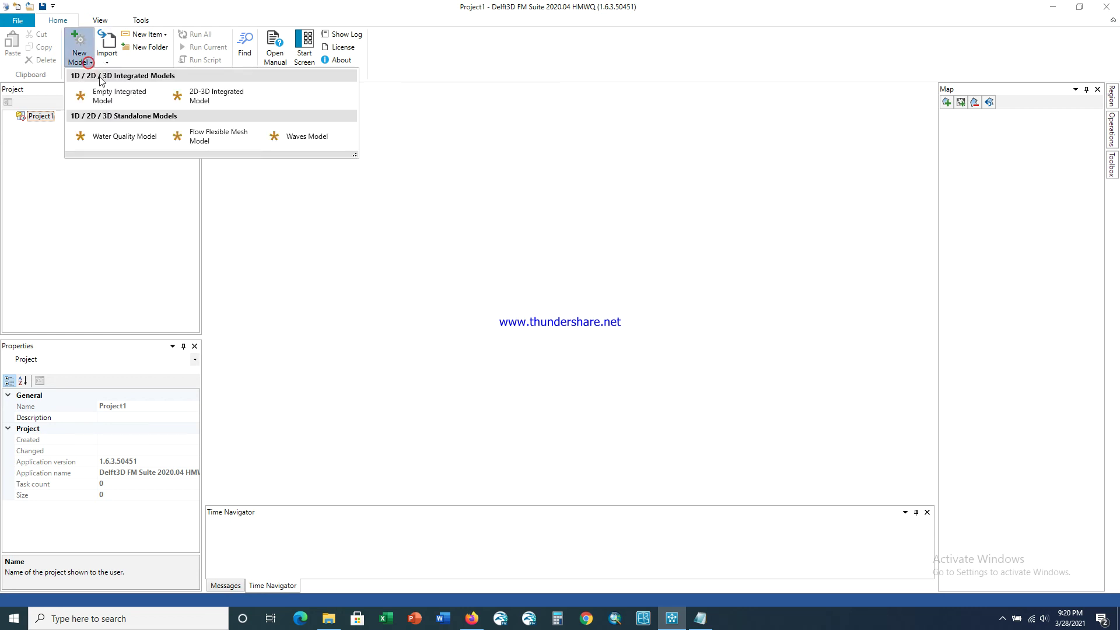
left_click(201, 141)
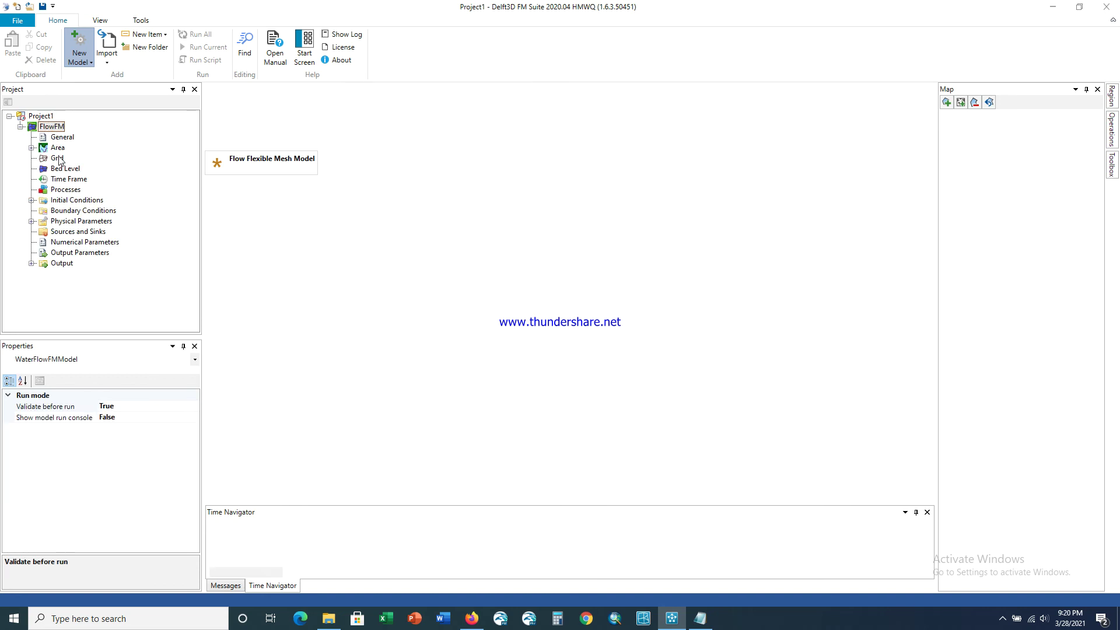
left_click(56, 158)
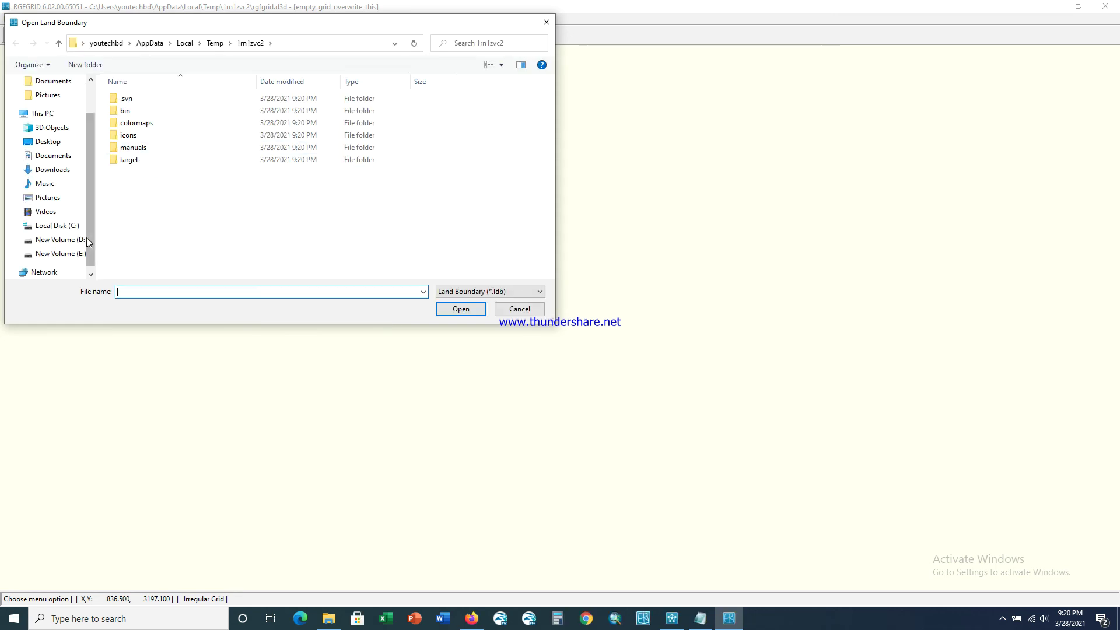
Copy the test folder's path from File Explorer's address bar
left_click(329, 619)
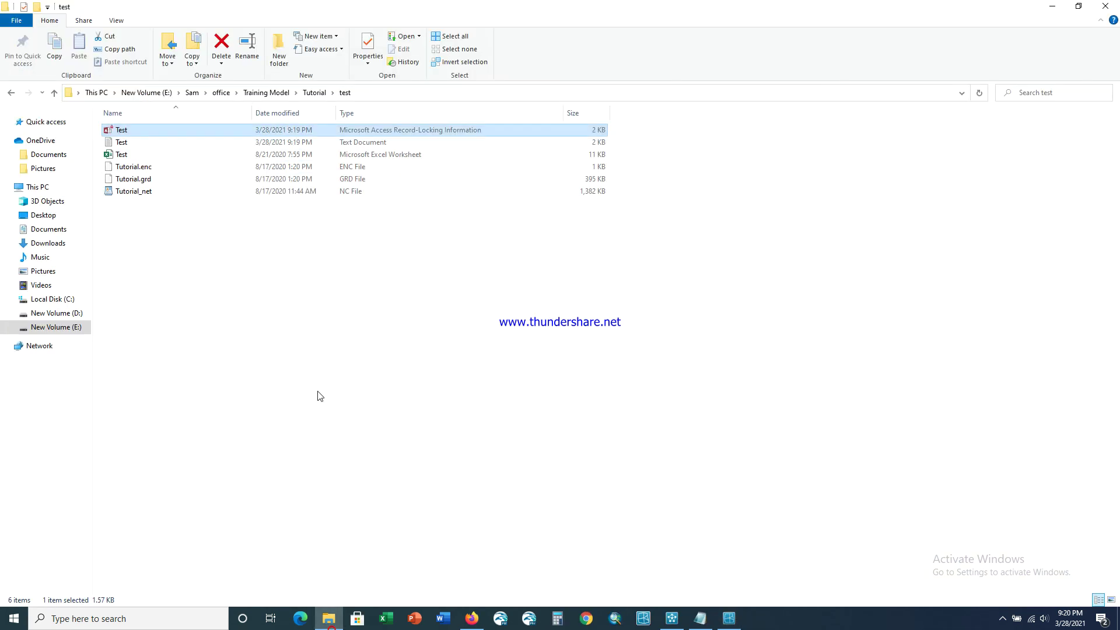
left_click(372, 96)
right_click(188, 94)
left_click(201, 132)
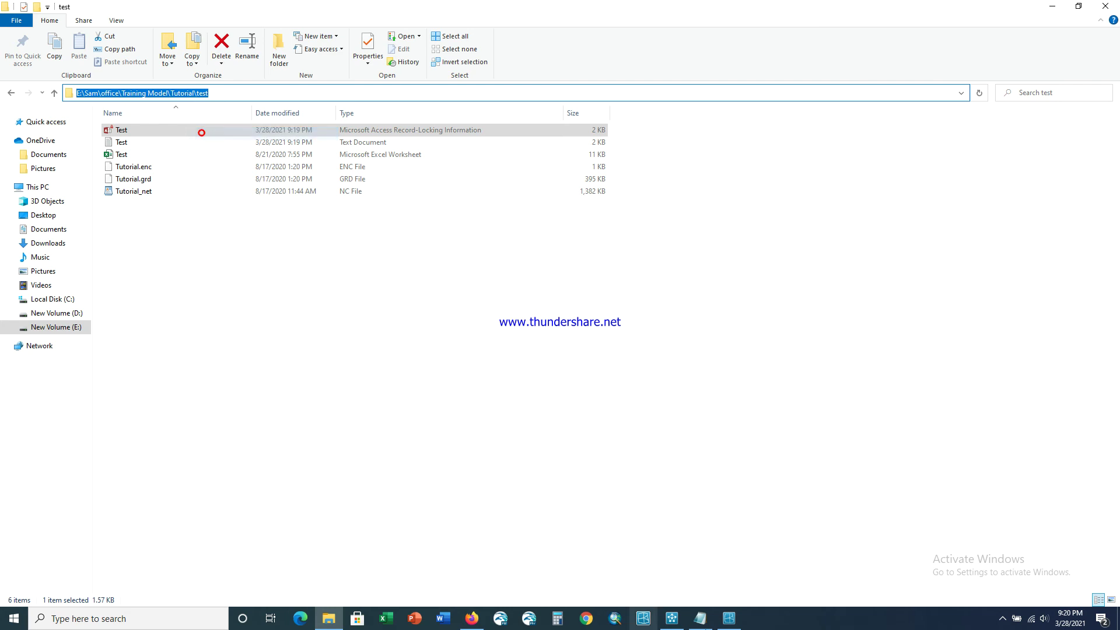
Paste the path into RGFGRID's land boundary dialog and open Test.ldb
left_click(729, 618)
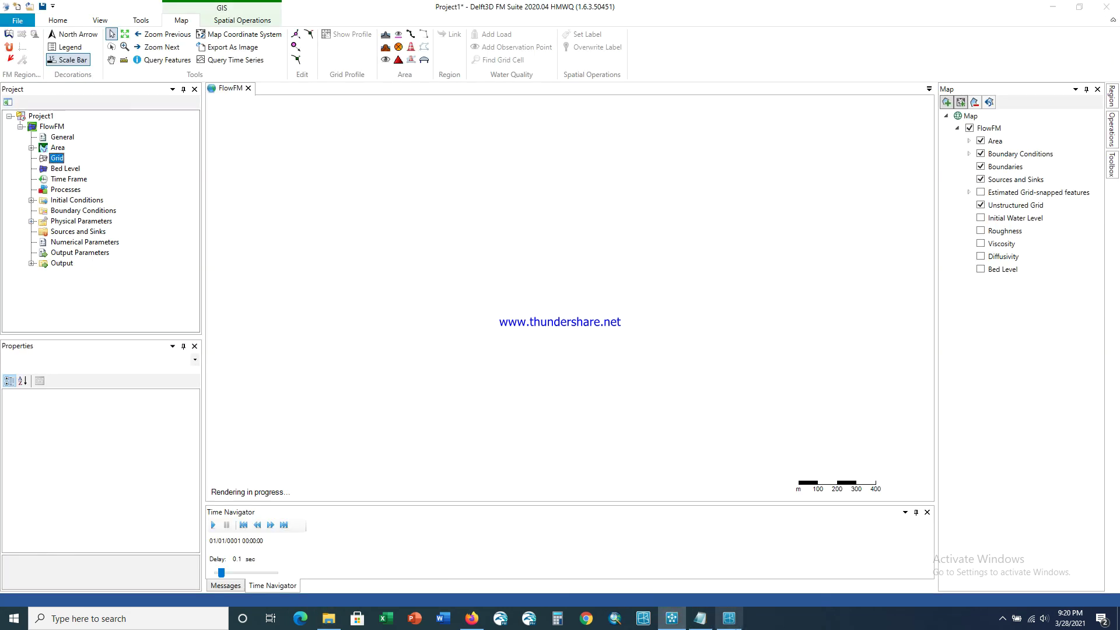
left_click(729, 619)
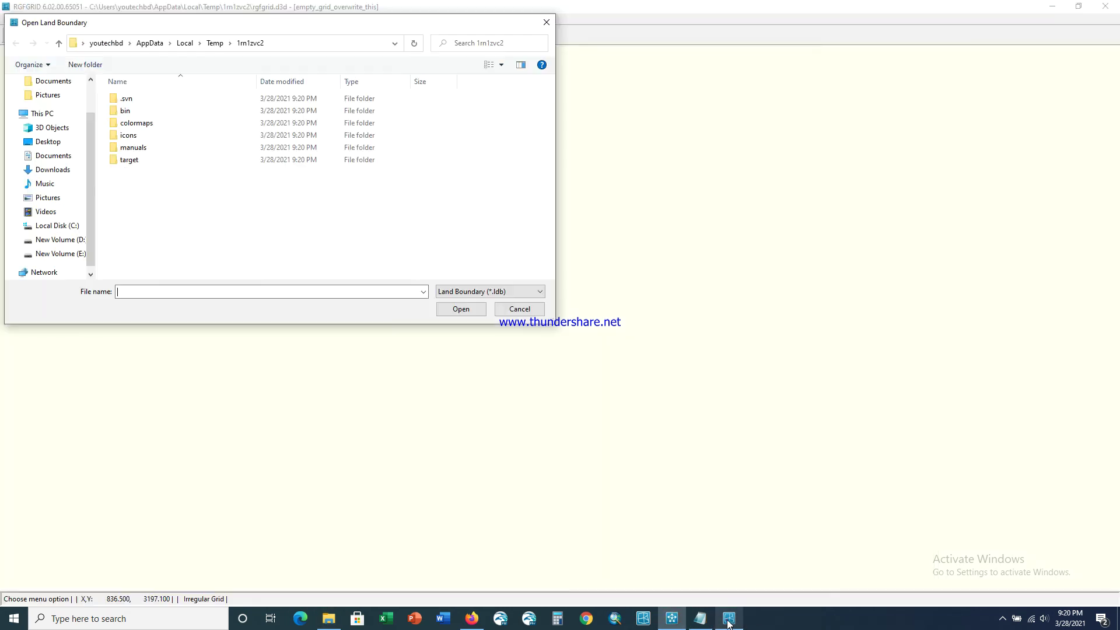
right_click(179, 290)
left_click(195, 340)
left_click(472, 310)
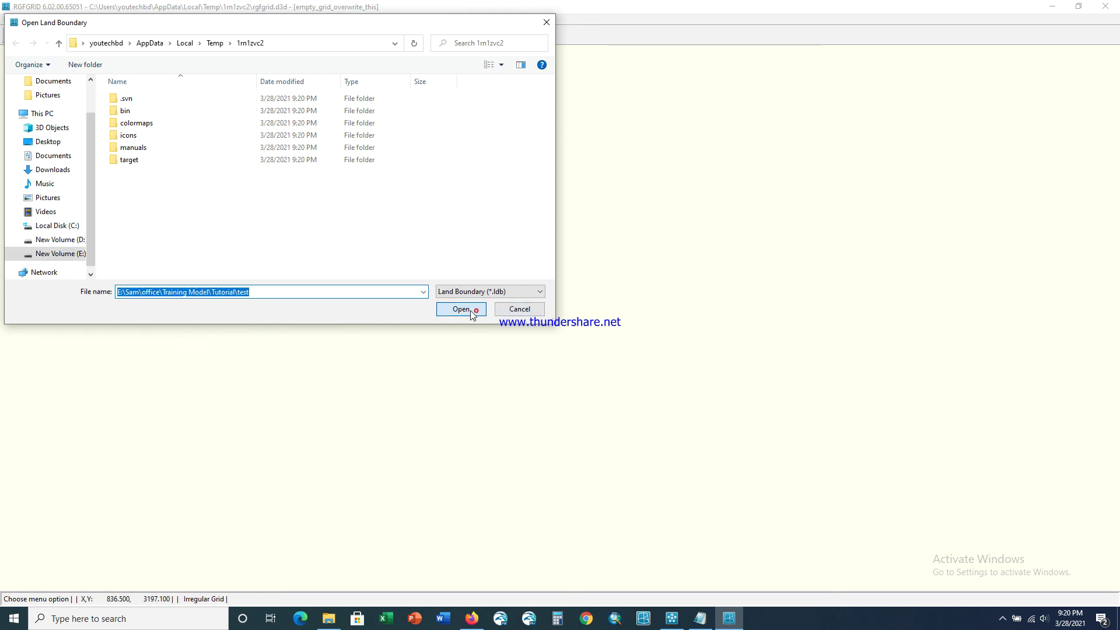
left_click(131, 99)
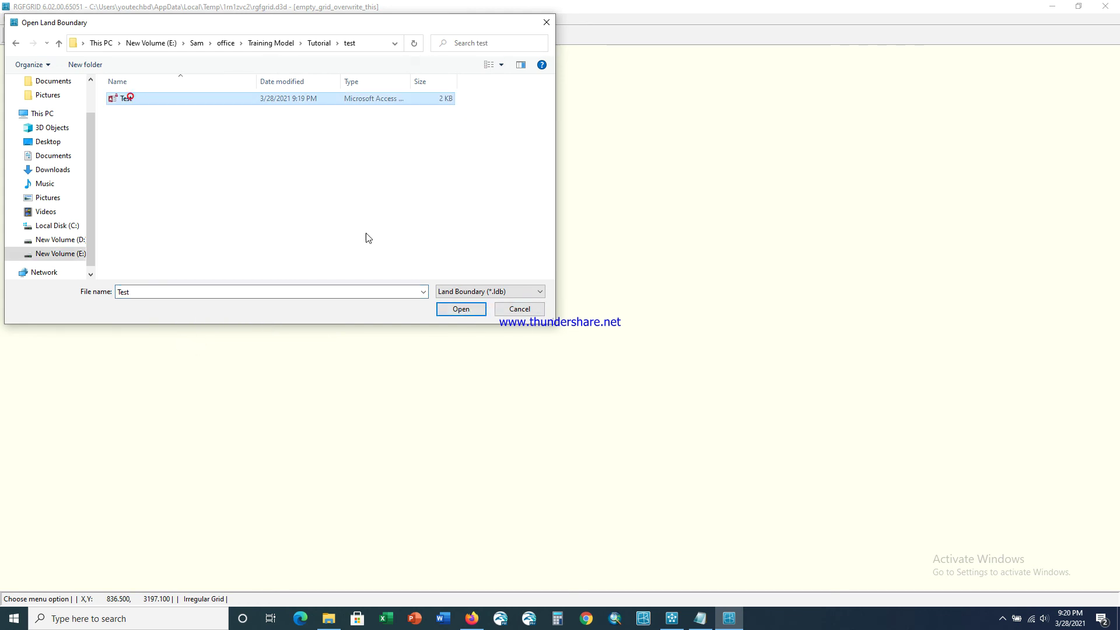
left_click(474, 313)
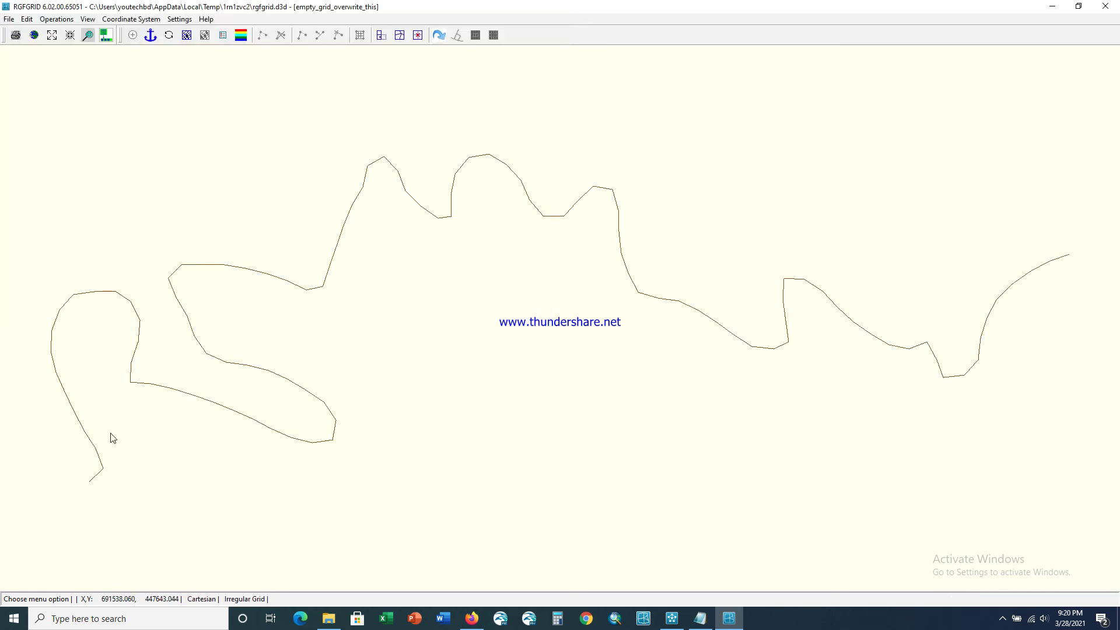